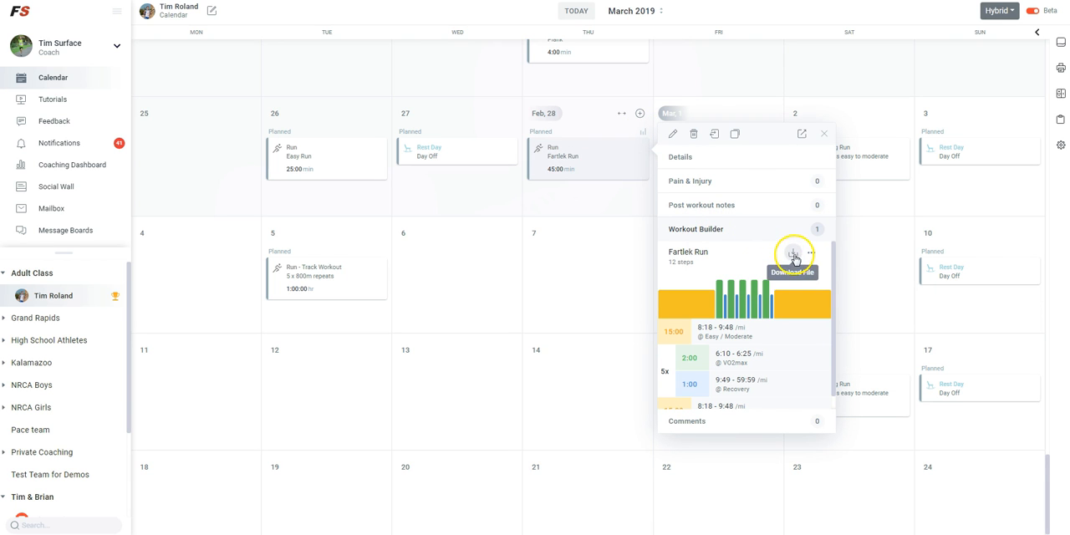
Check the download file options for the Feb 28 Fartlek Run's structured workout and close the workout details
left_click(793, 252)
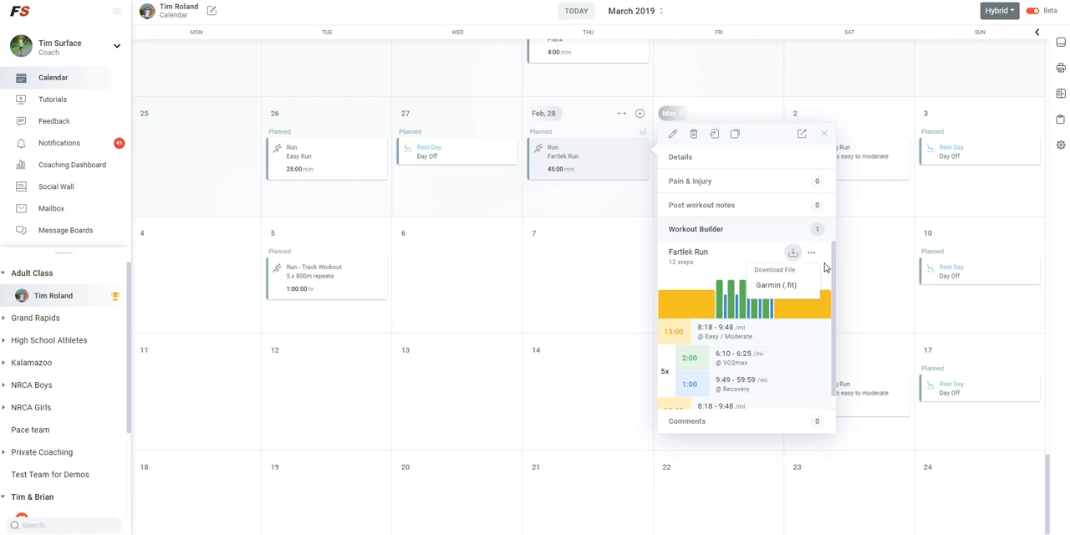
double_click(825, 266)
left_click(778, 273)
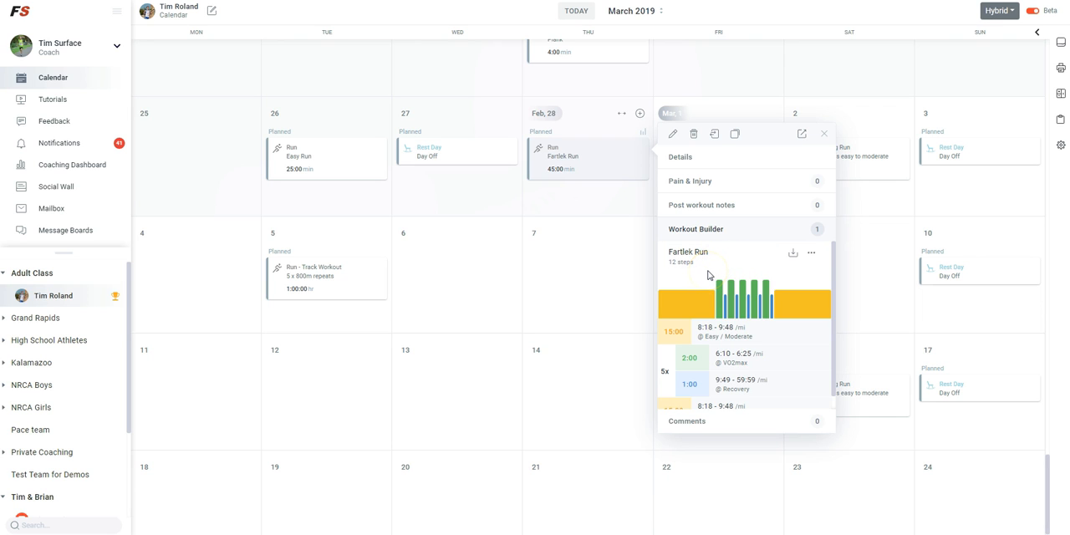
left_click(825, 136)
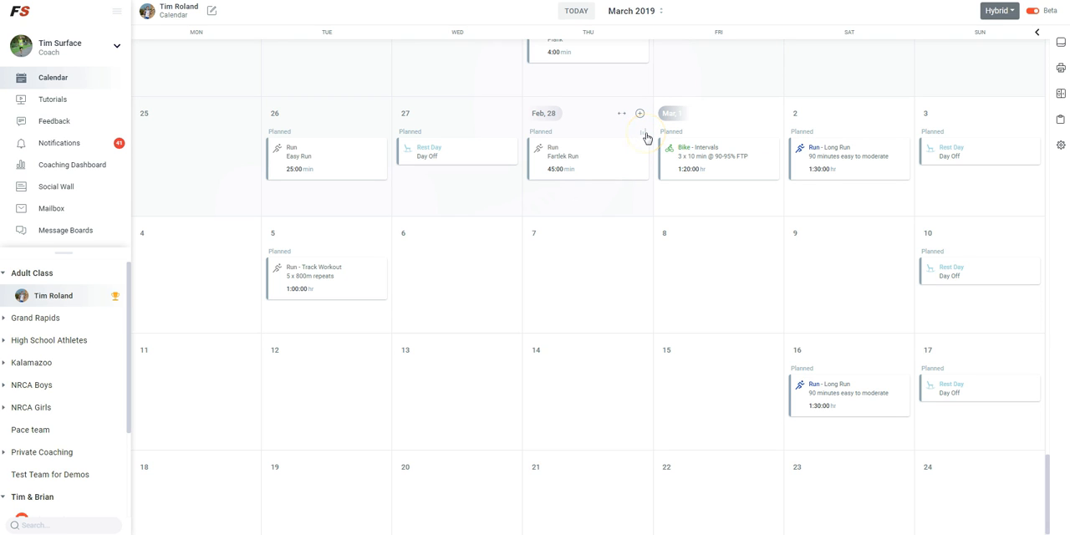
Open the Workout Builder for the March 5 track workout "5 x 800m repeats" and choose Pace as its target
mouse_move(590, 158)
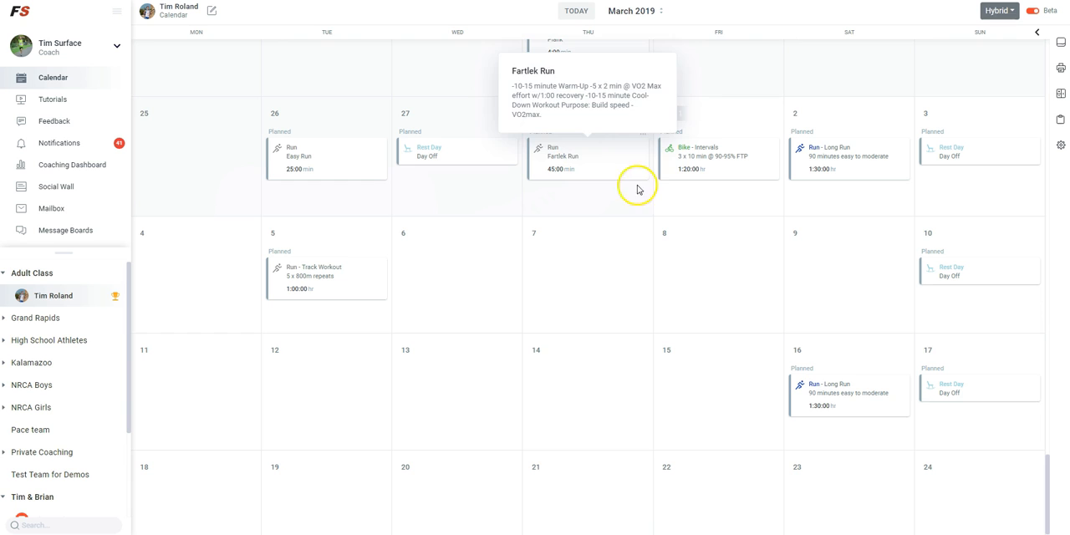
left_click(357, 290)
scroll(502, 393, "down", 1)
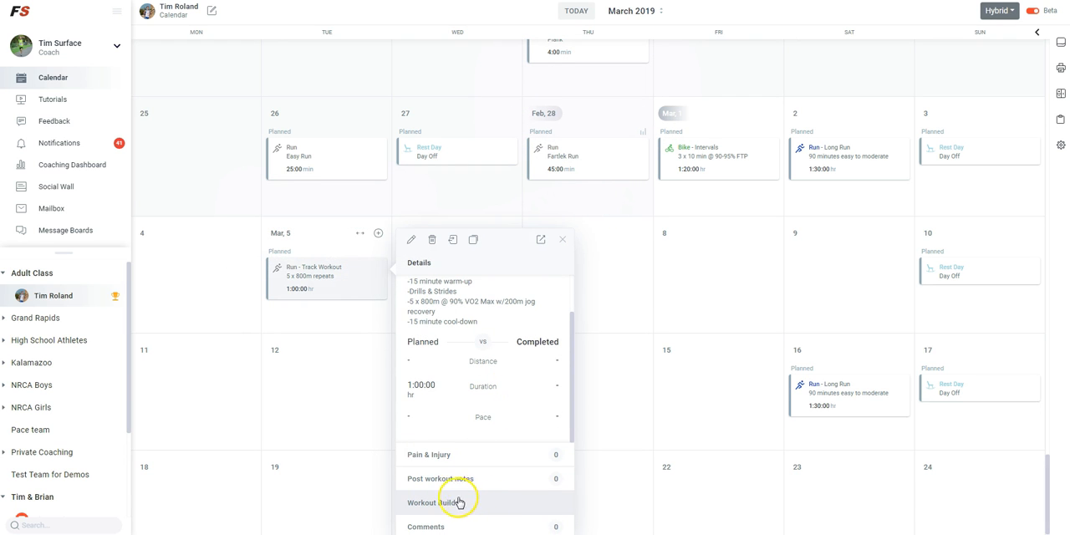
left_click(461, 503)
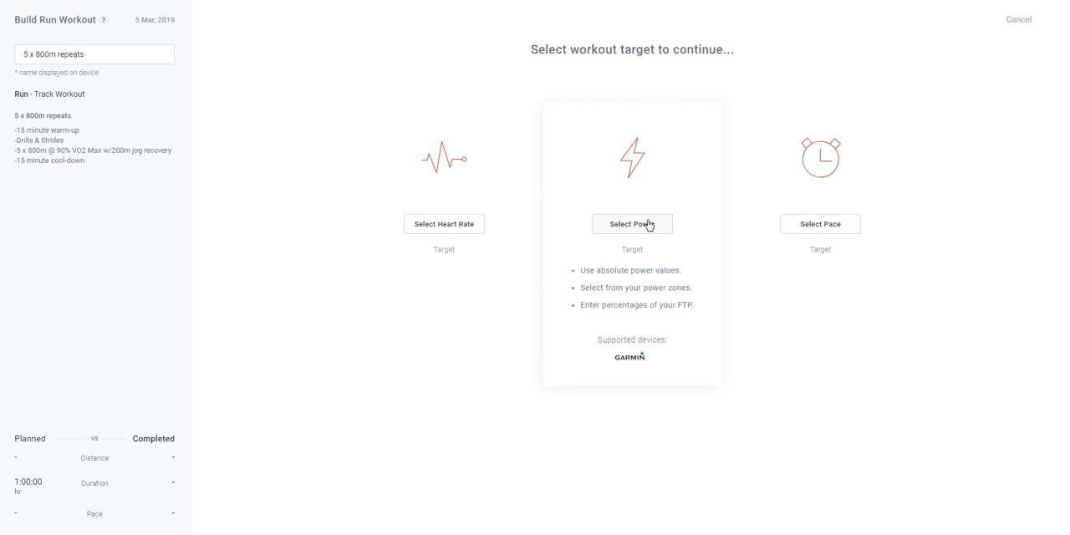
left_click(821, 225)
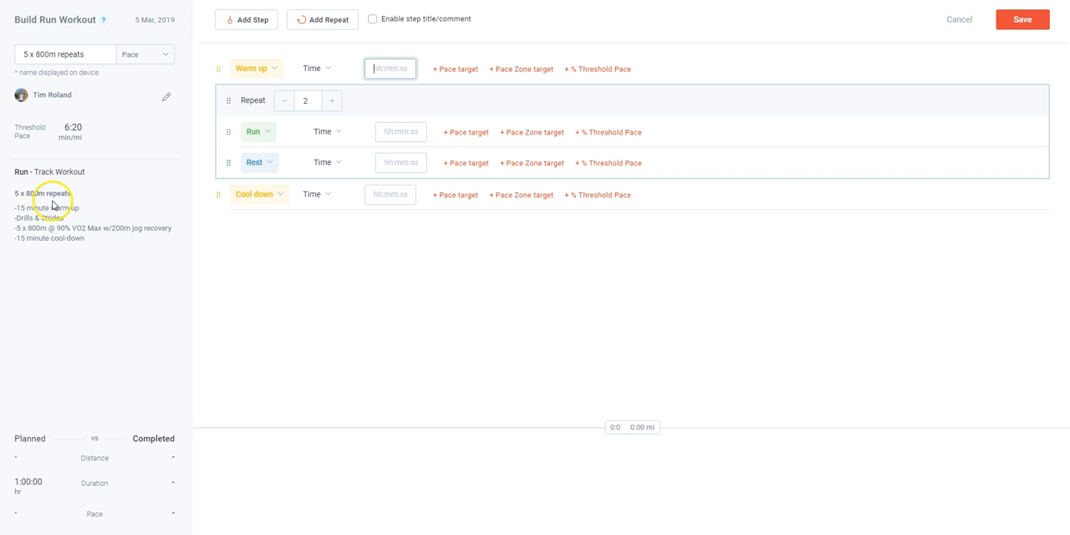
Change the athlete's threshold pace to 6:10 min/mi and save it
left_click(82, 127)
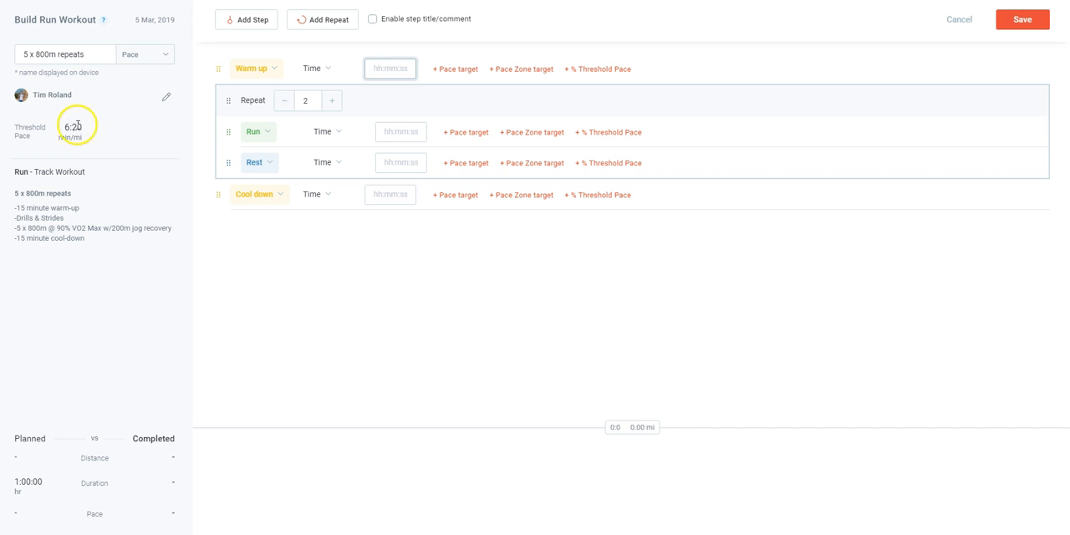
left_click(167, 97)
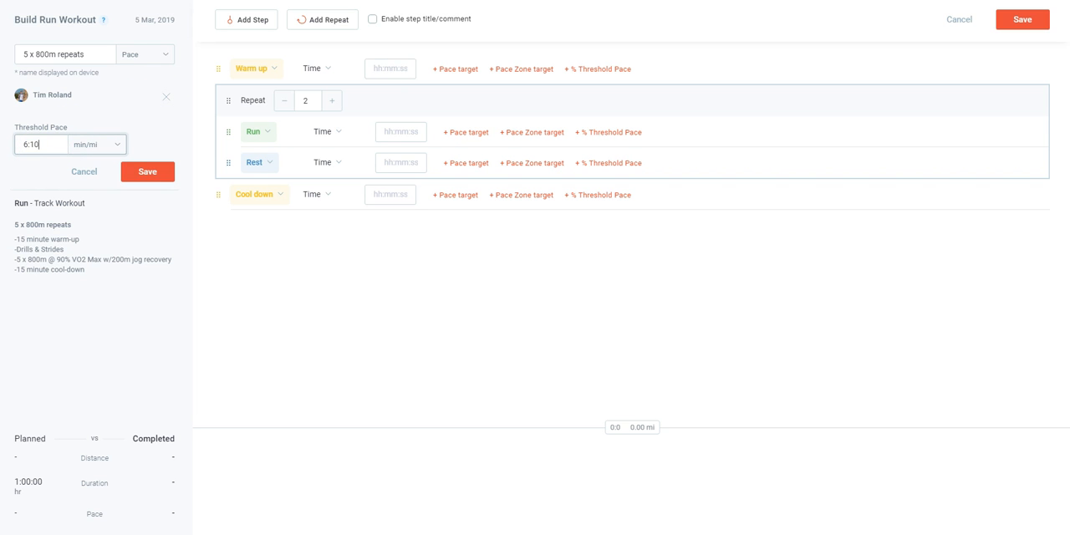
left_click(147, 171)
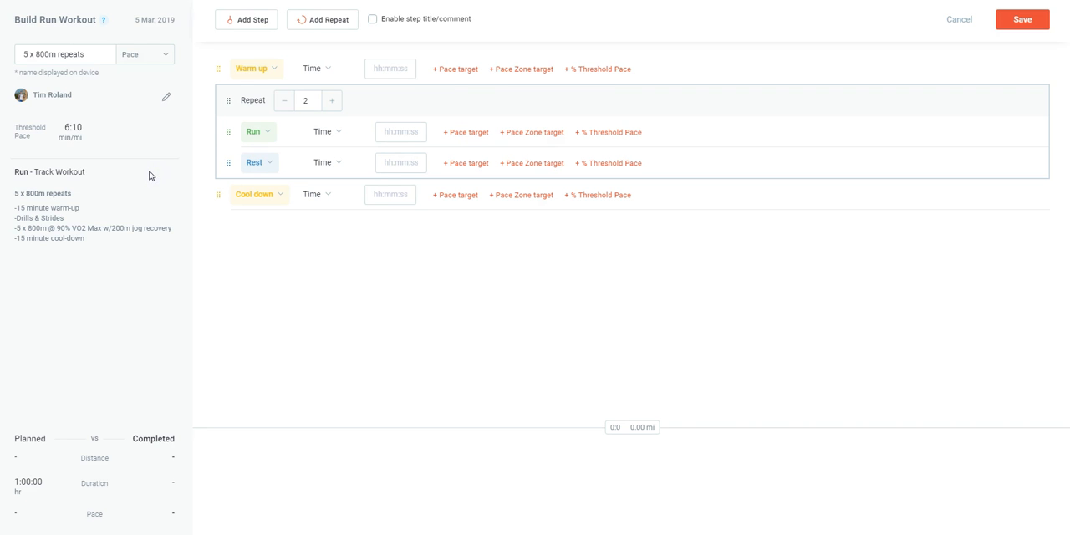
Try Heart Rate as the workout target and switch the target back to Pace
left_click(154, 55)
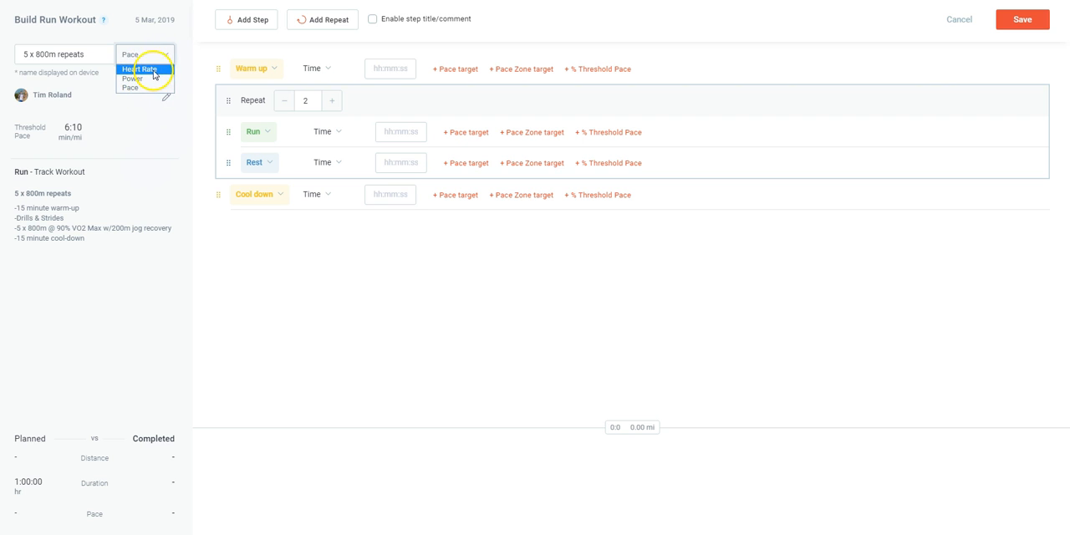
left_click(154, 71)
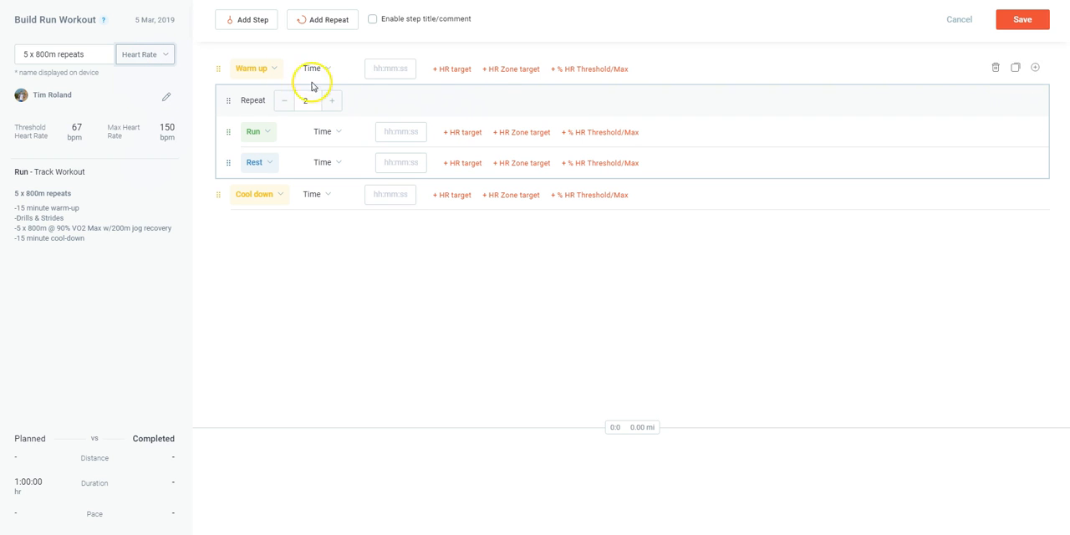
left_click(158, 55)
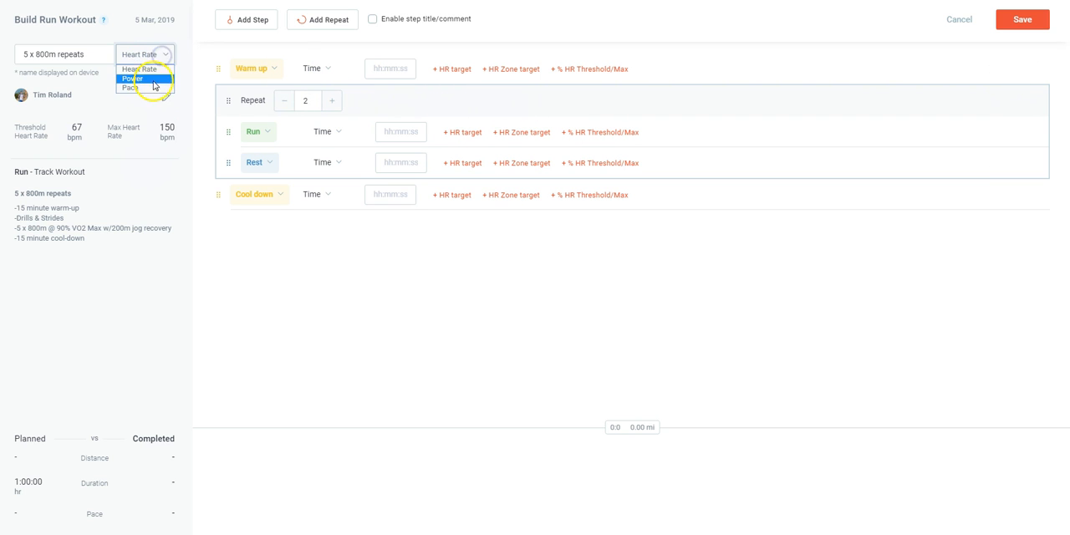
left_click(151, 88)
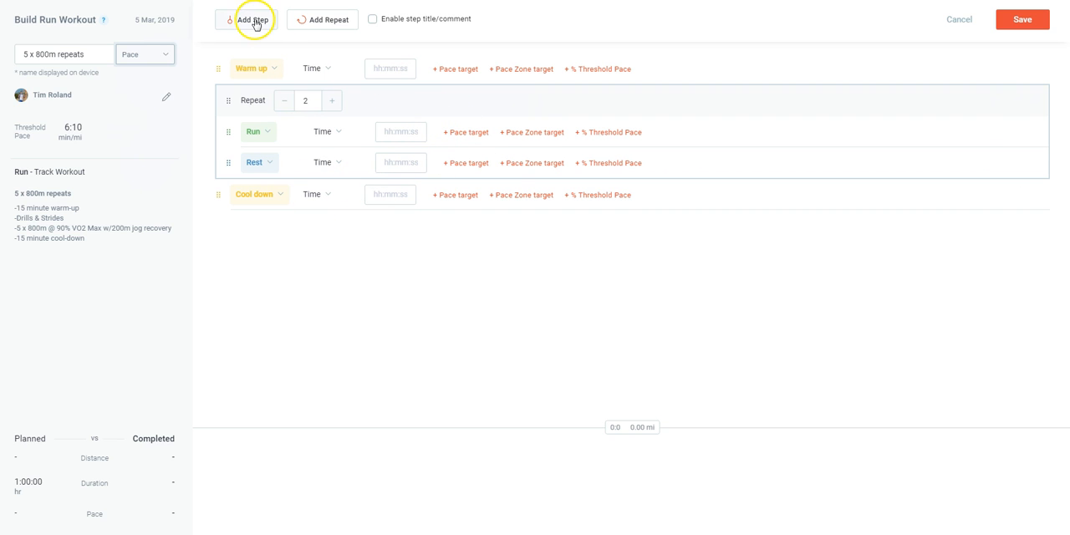
Try adding a run step and a second repeat block with an extra run inside, and delete both additions
left_click_drag(255, 22, 296, 220)
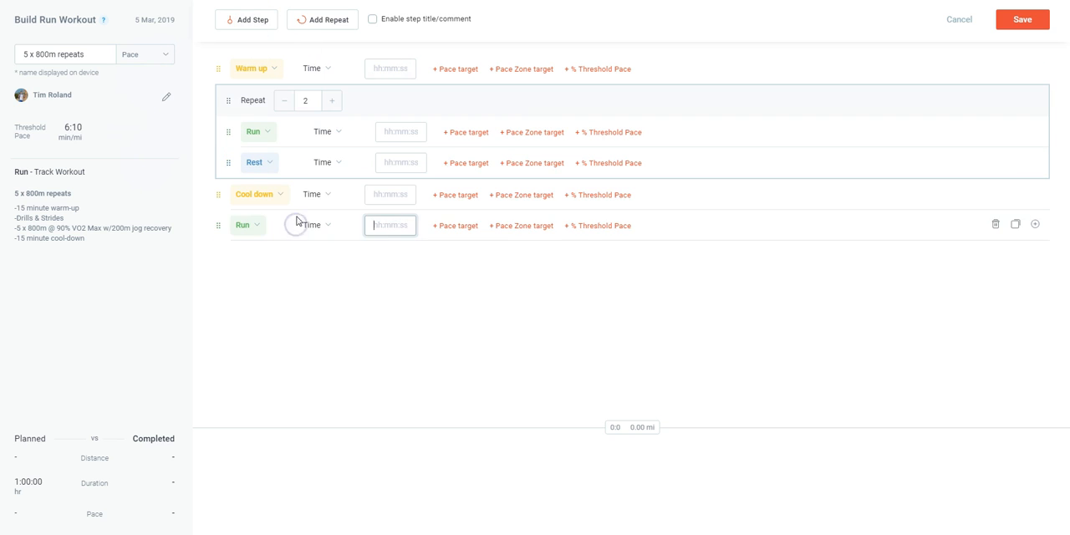
left_click(325, 24)
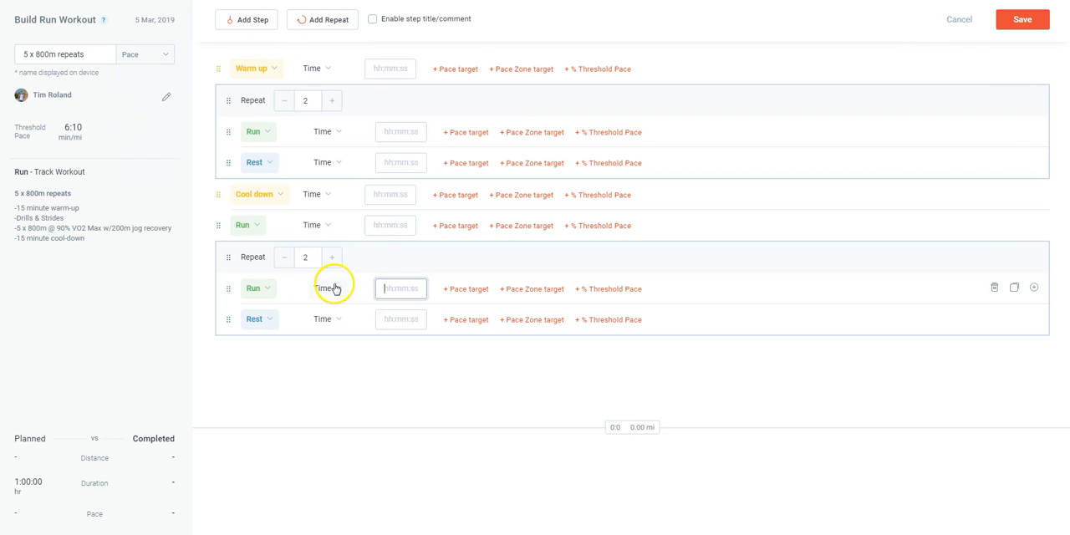
left_click_drag(253, 19, 294, 317)
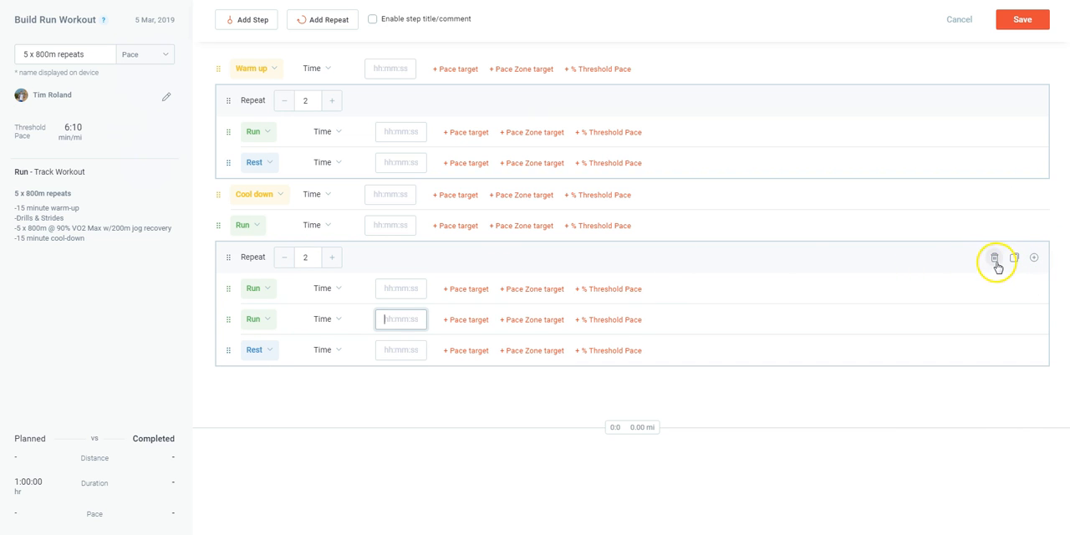
left_click(996, 260)
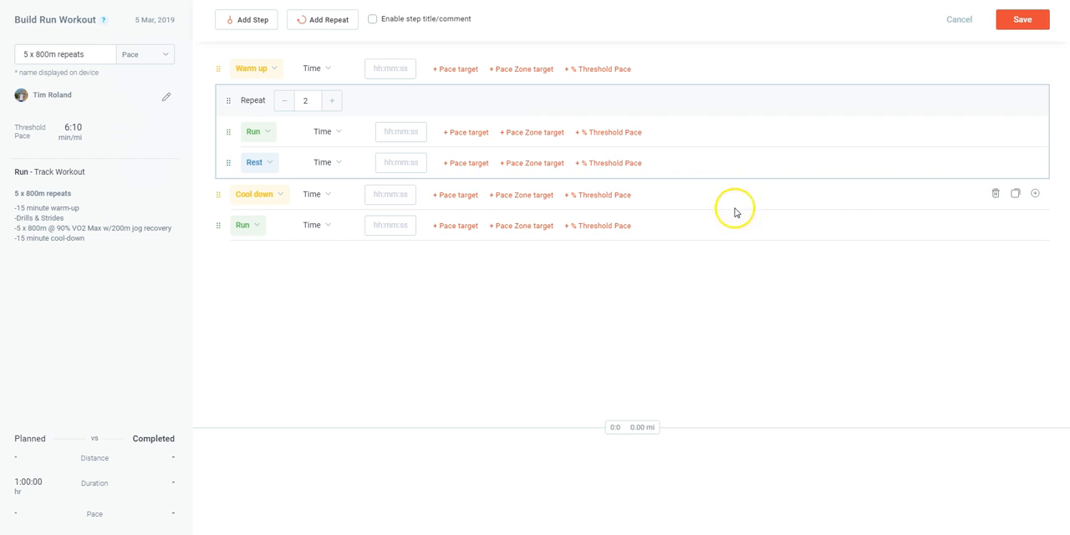
left_click(995, 225)
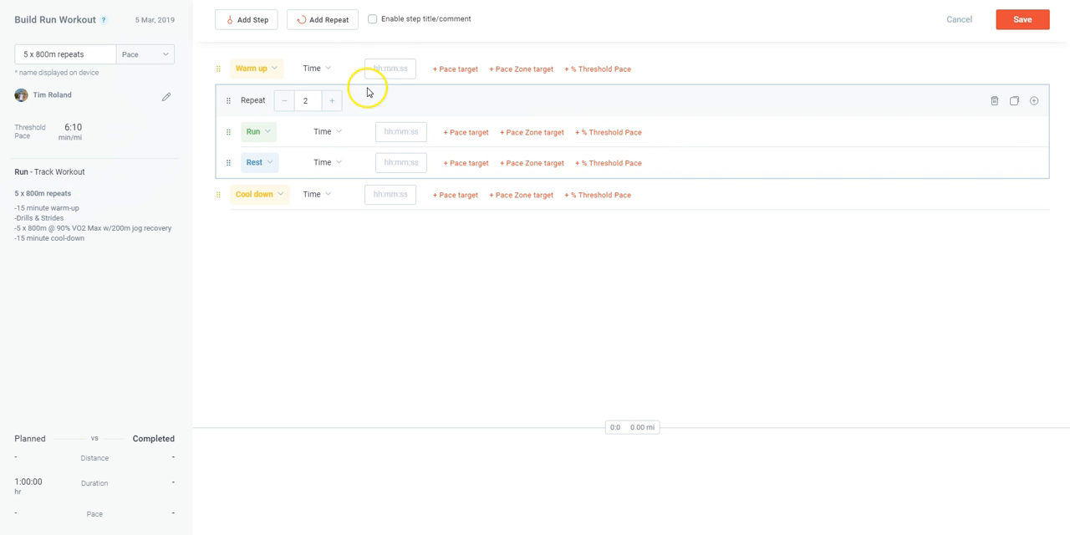
Set the warm-up step's duration to a time of 15:00, keeping its step type as Warm up
left_click(264, 70)
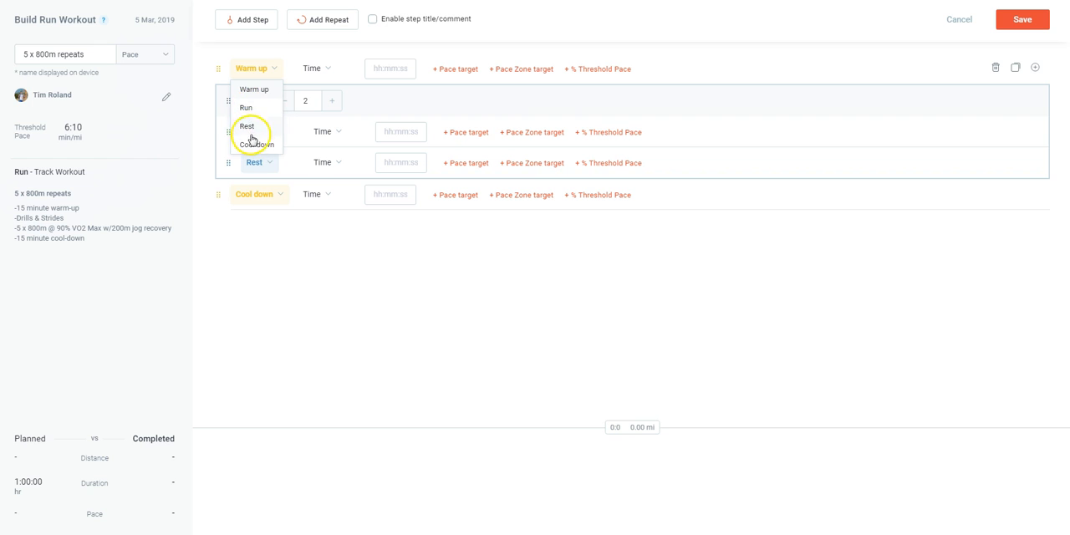
left_click(270, 70)
left_click(326, 68)
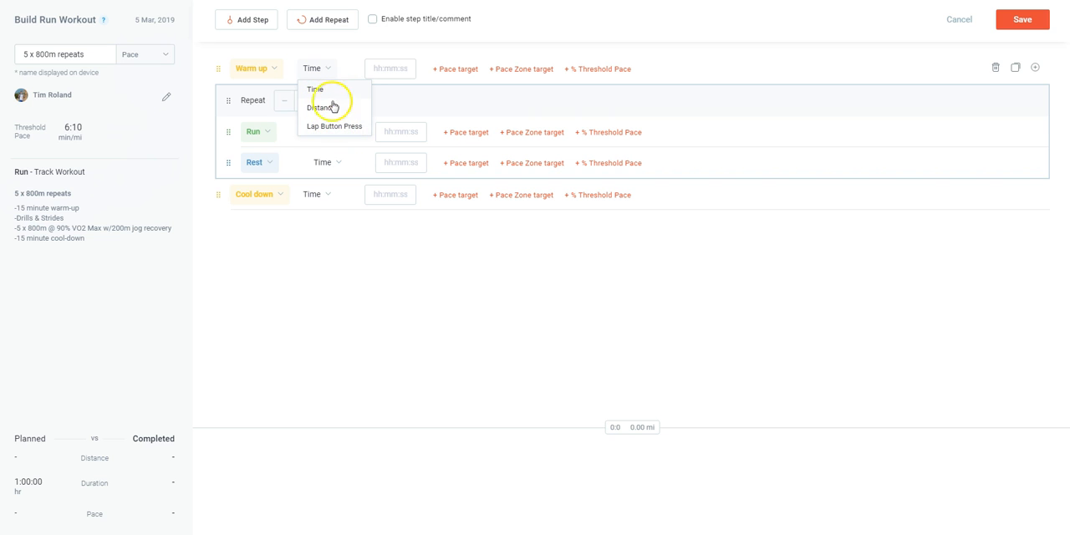
left_click(325, 97)
left_click(394, 69)
type("15:00")
Try a 2 mi distance and Lap Button Press as the warm-up's duration, and return it to Time
left_click(330, 70)
left_click(321, 107)
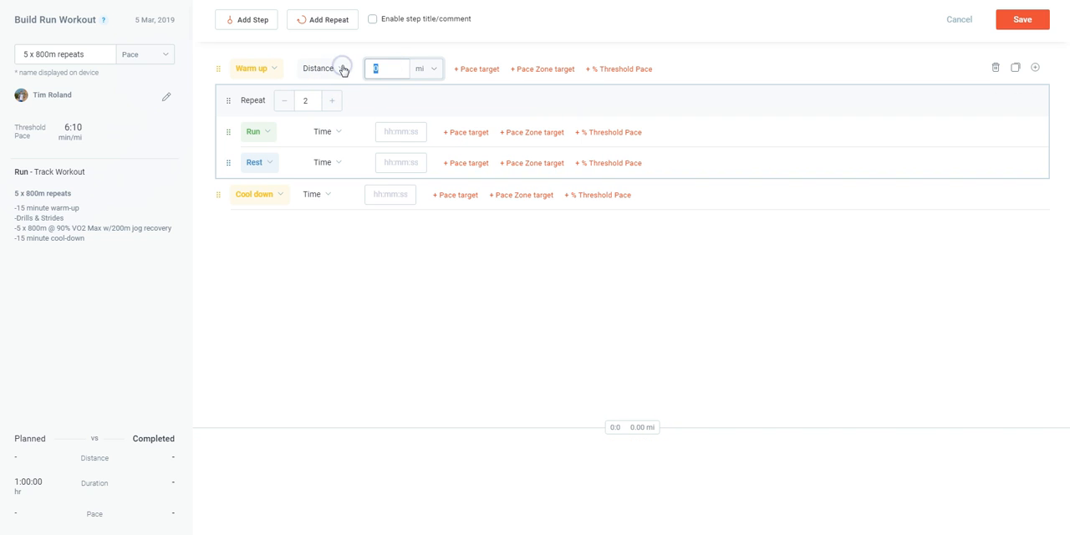
type("2")
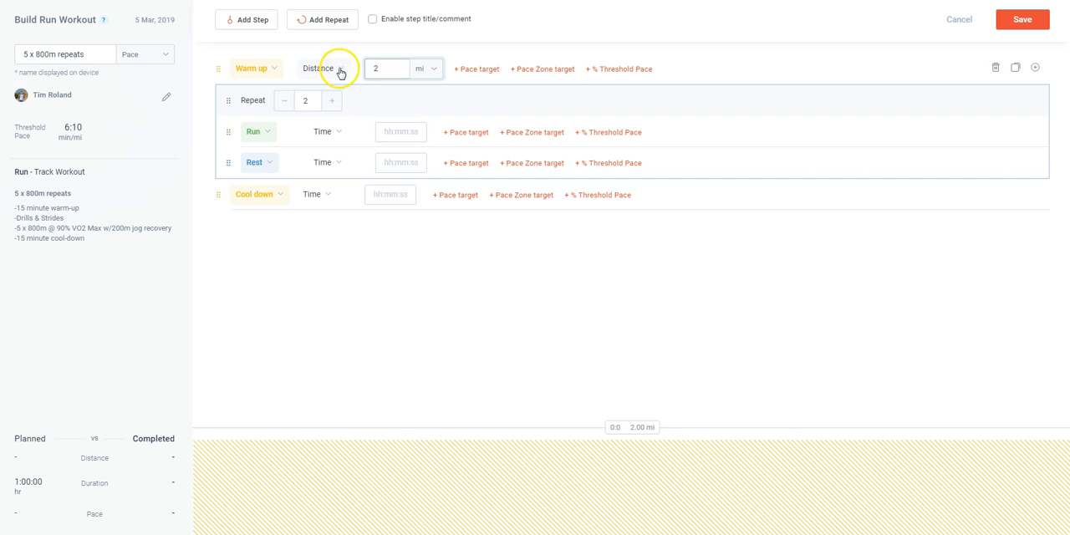
left_click(340, 70)
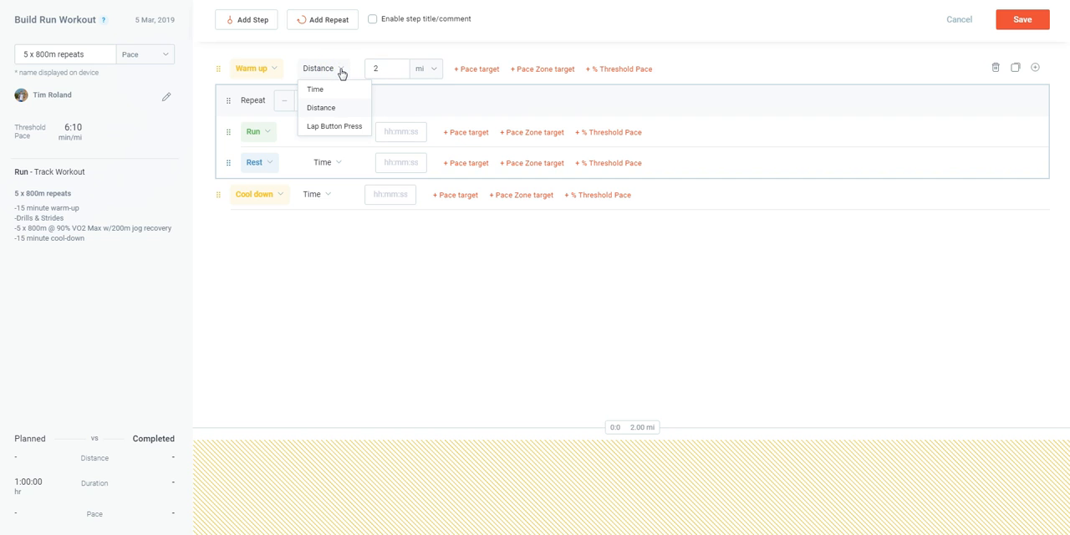
left_click(346, 126)
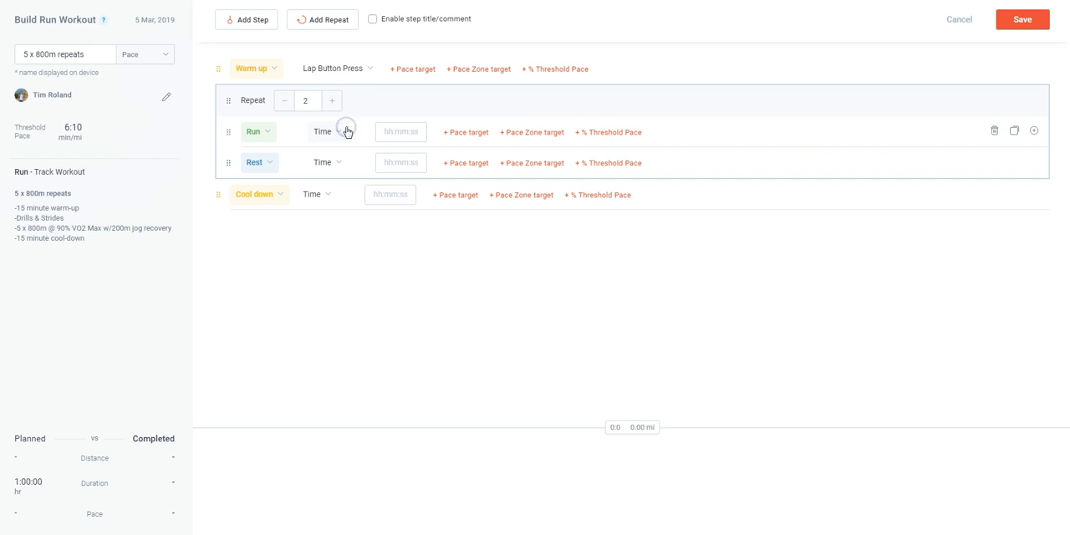
left_click(358, 70)
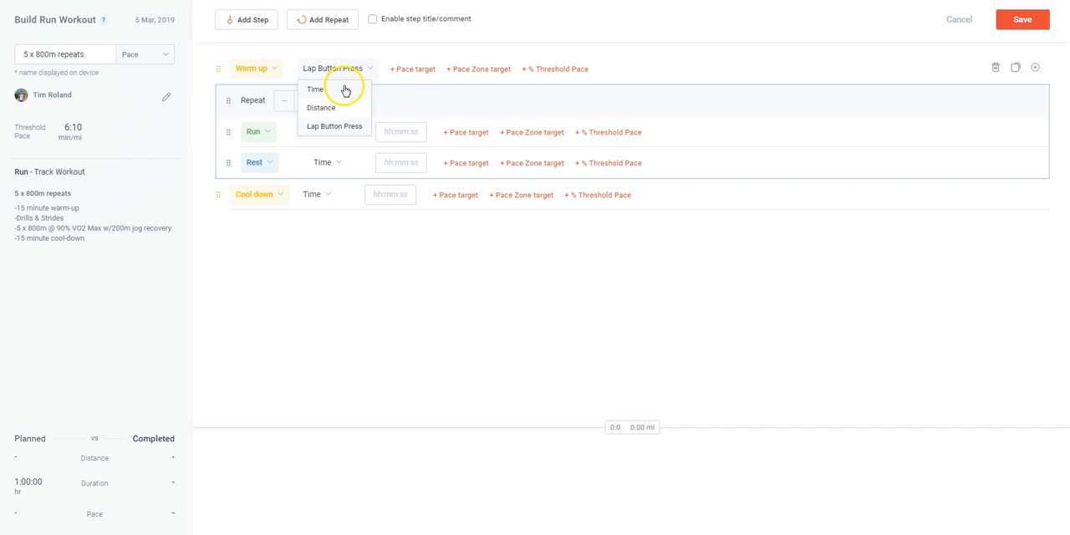
left_click(341, 93)
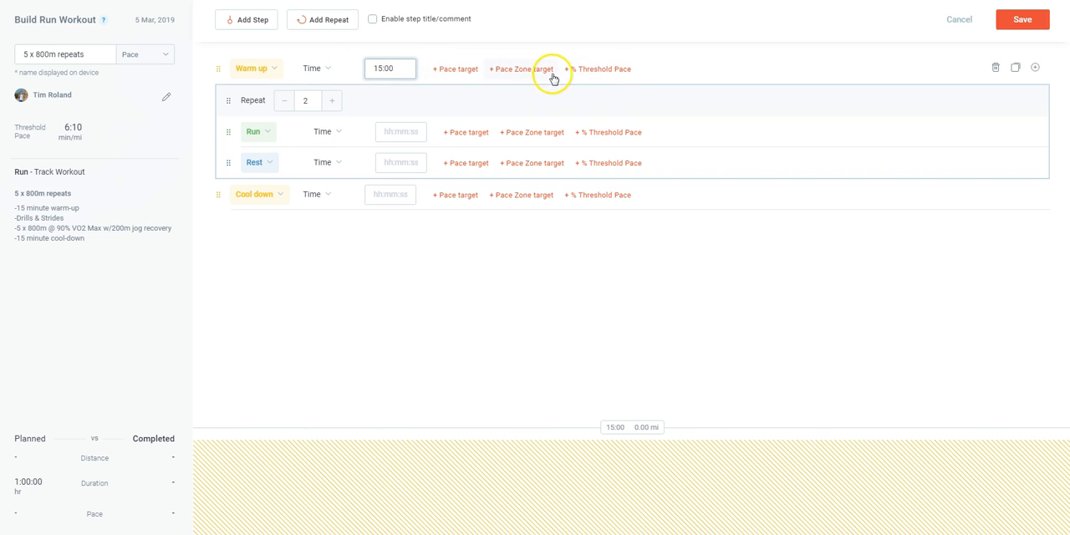
Try a pace target of 8:00 to 8:30 min/mi on the warm-up step and remove that target
left_click(460, 70)
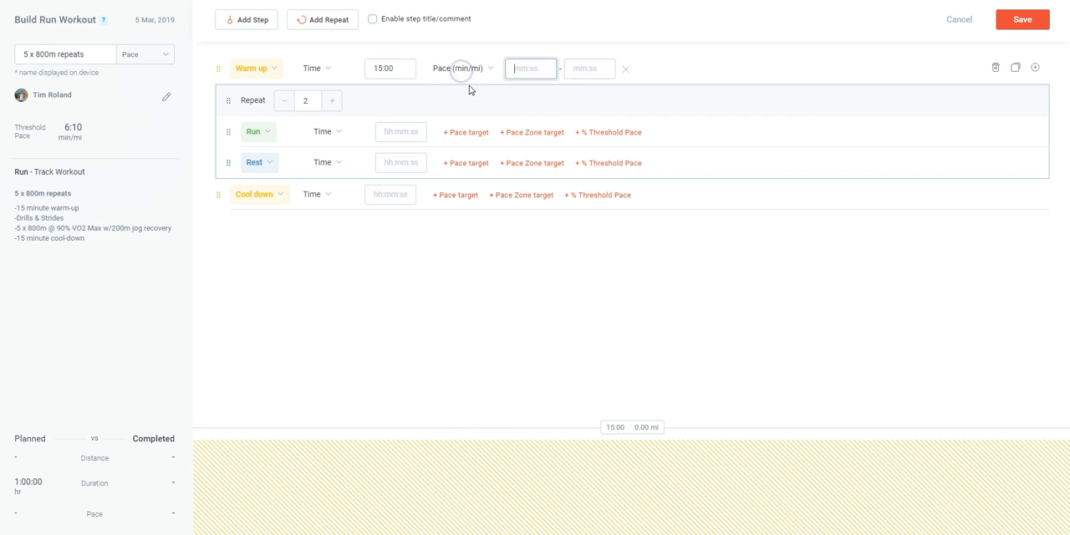
left_click(473, 74)
left_click(536, 70)
type("8:00")
key("Tab")
type("8:30")
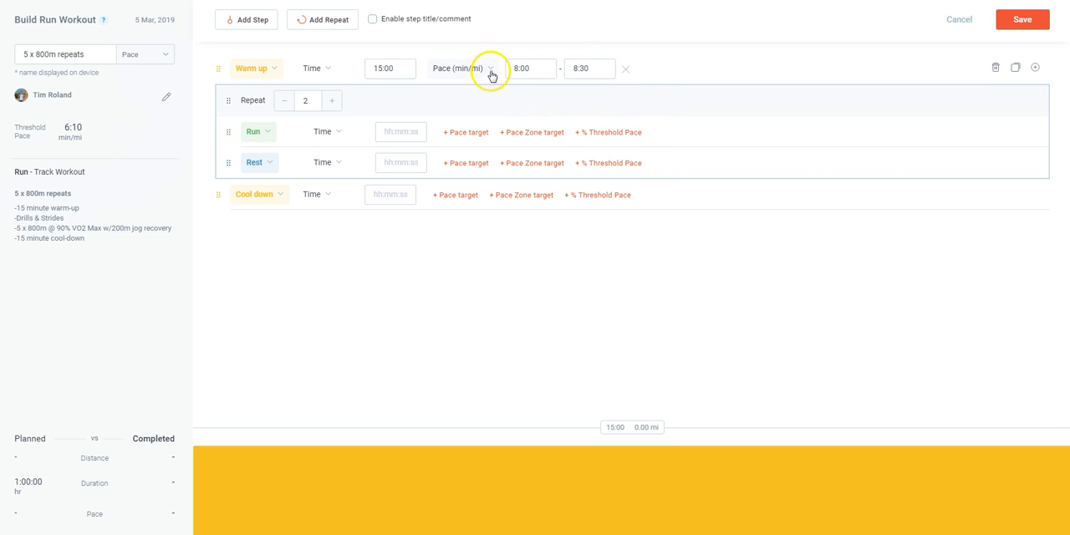
left_click(626, 73)
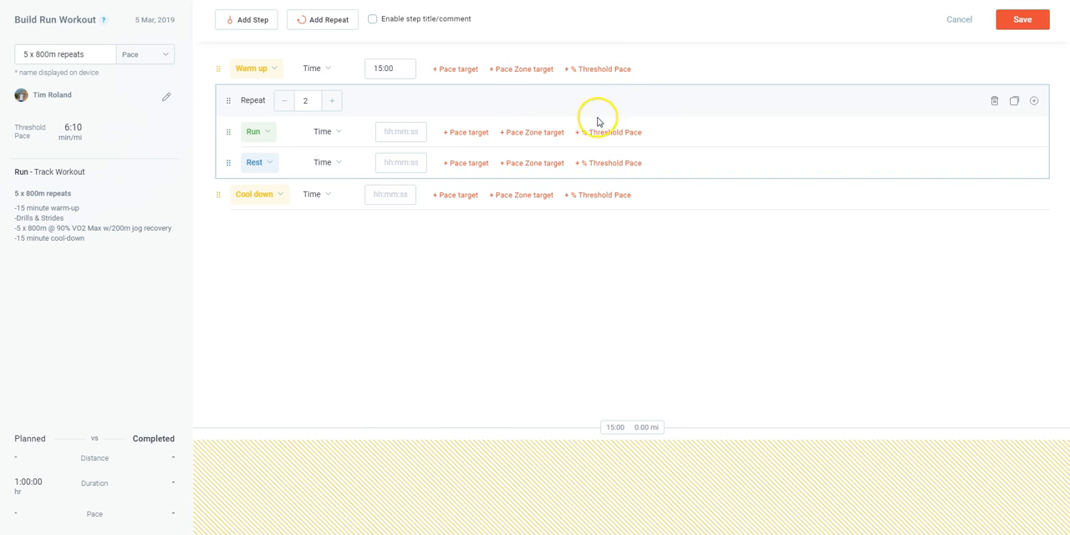
Add a pace zone target to the warm-up step and look through the available zones
left_click(523, 71)
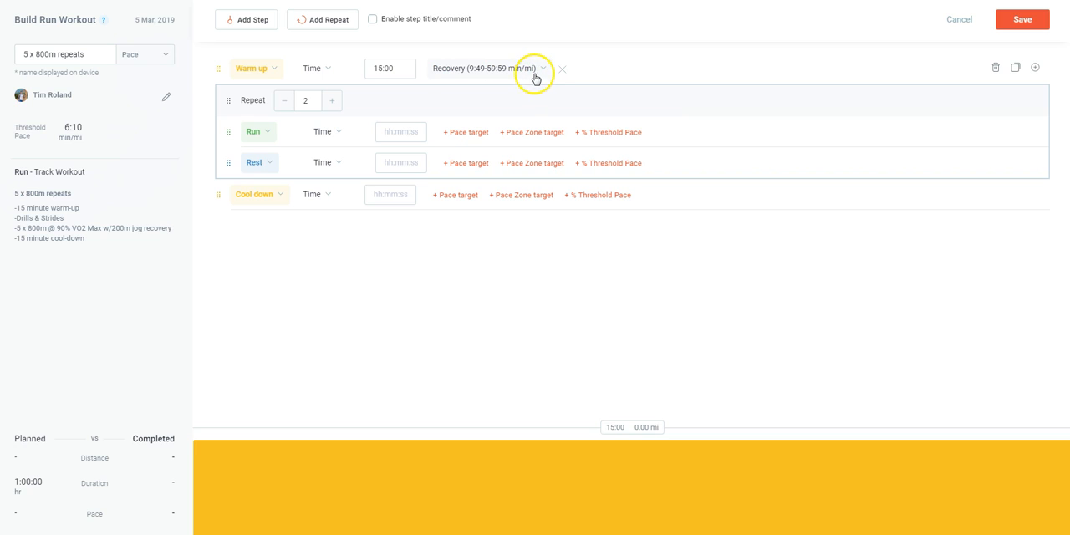
left_click(534, 71)
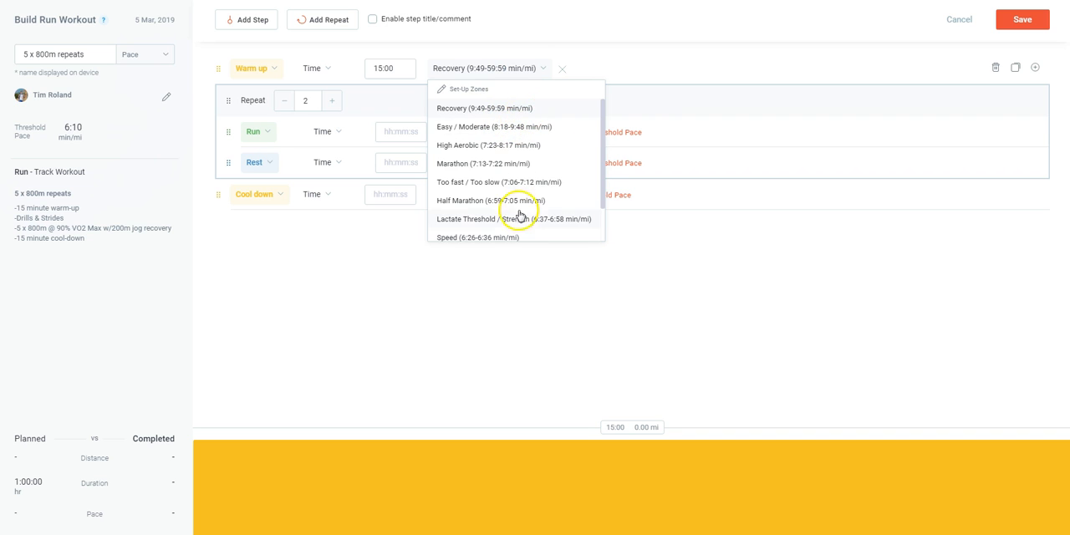
scroll(516, 192, "down", 1)
scroll(495, 150, "up", 1)
scroll(495, 149, "up", 1)
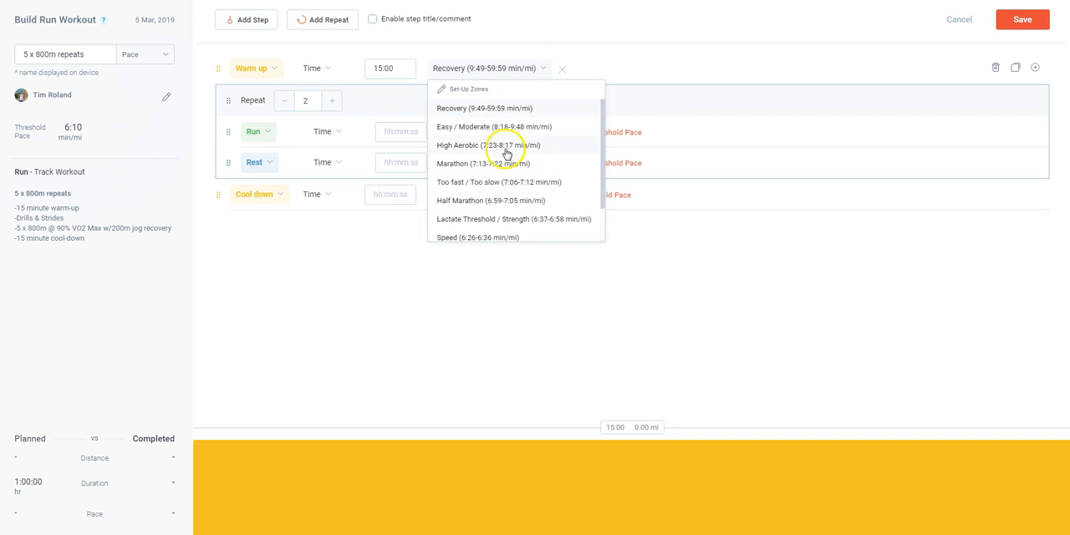
Open the zone set-up from the warm-up's pace zone list and review the athlete's run and bike pace zones
left_click(474, 93)
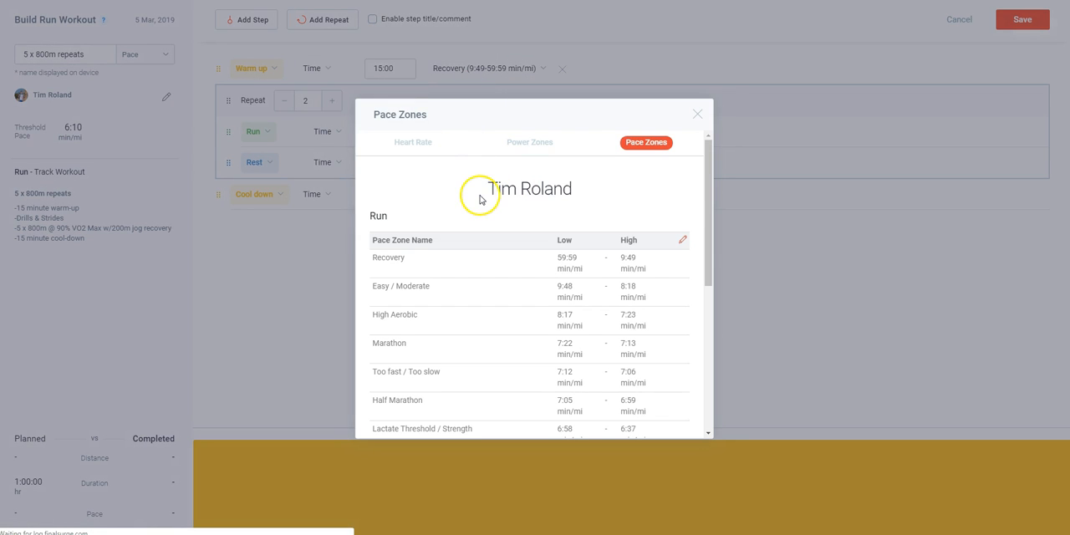
scroll(483, 196, "down", 2)
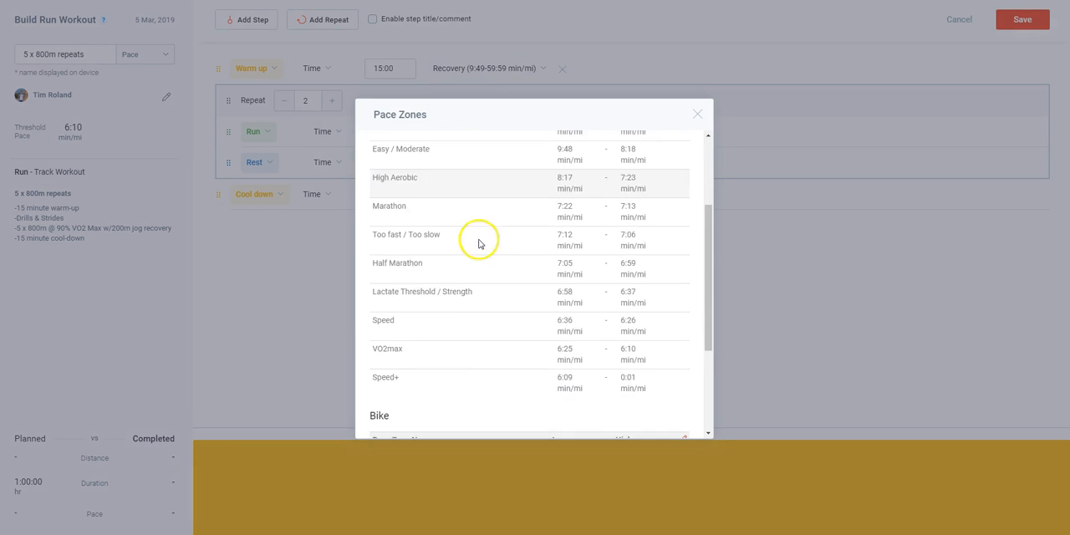
scroll(521, 247, "up", 2)
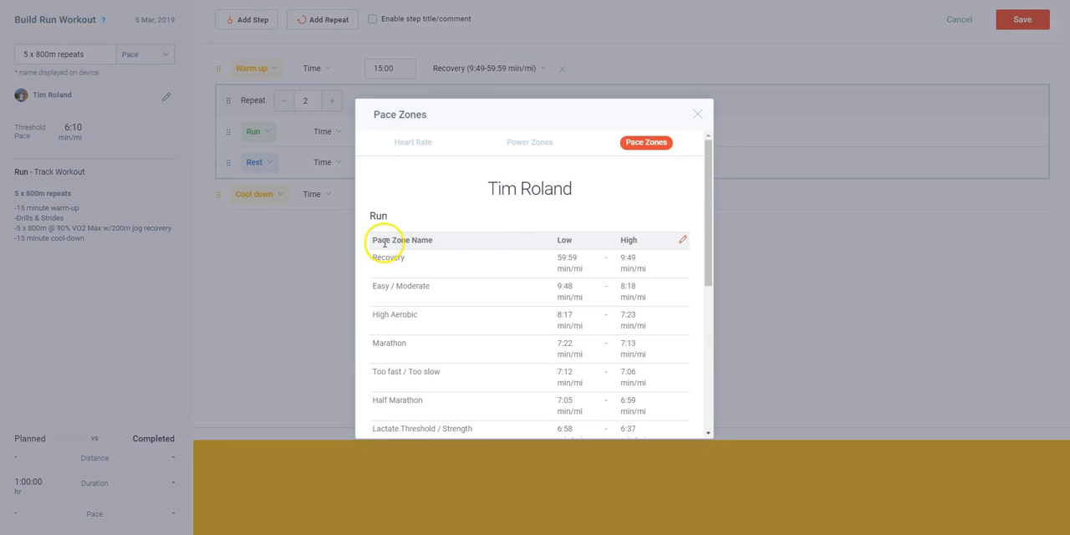
scroll(464, 247, "down", 1)
scroll(464, 246, "down", 3)
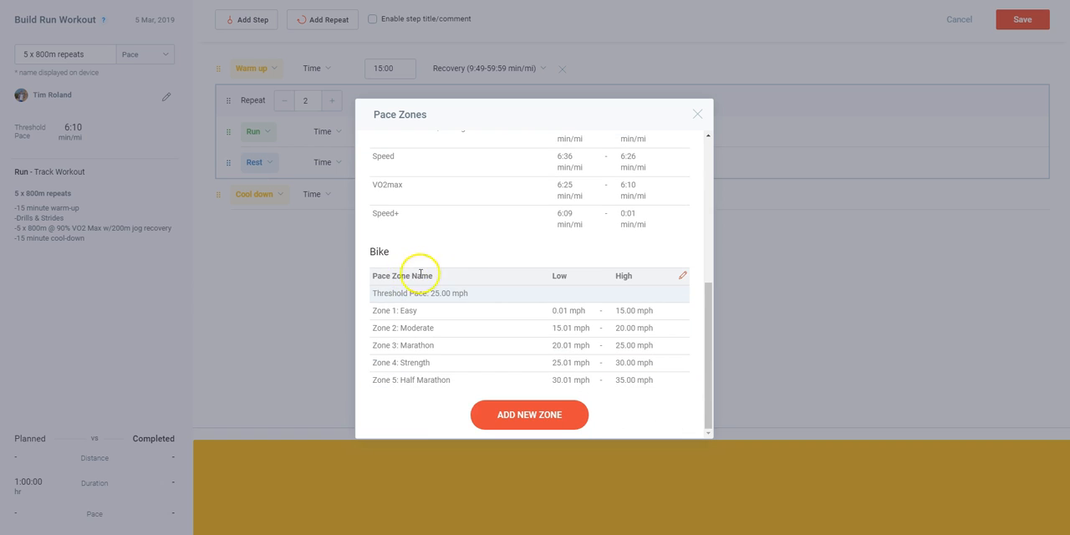
scroll(454, 310, "up", 5)
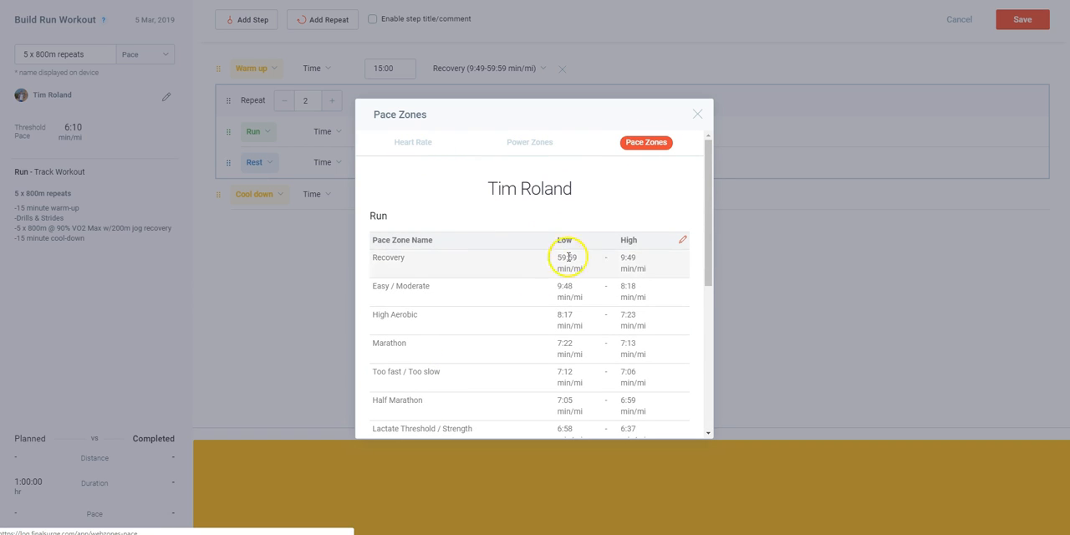
left_click(699, 115)
Try the Easy / Moderate pace zone on the warm-up step and remove that target
left_click(501, 68)
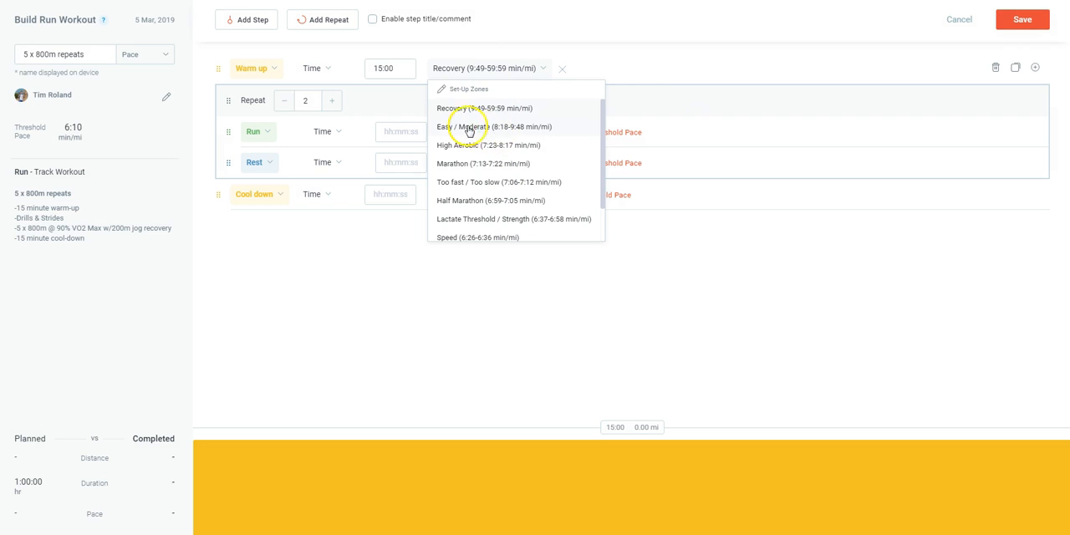
left_click(490, 126)
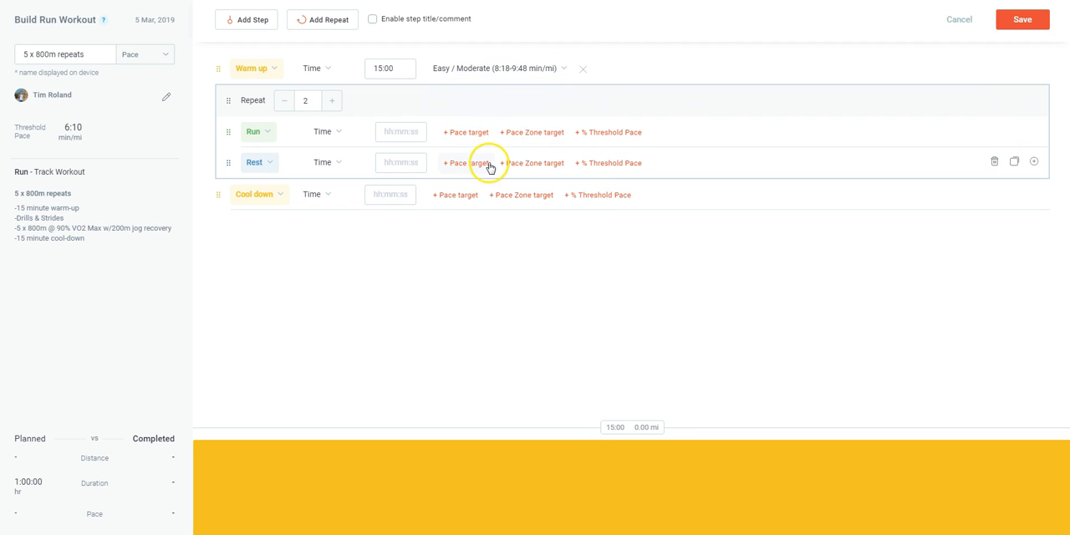
left_click(582, 71)
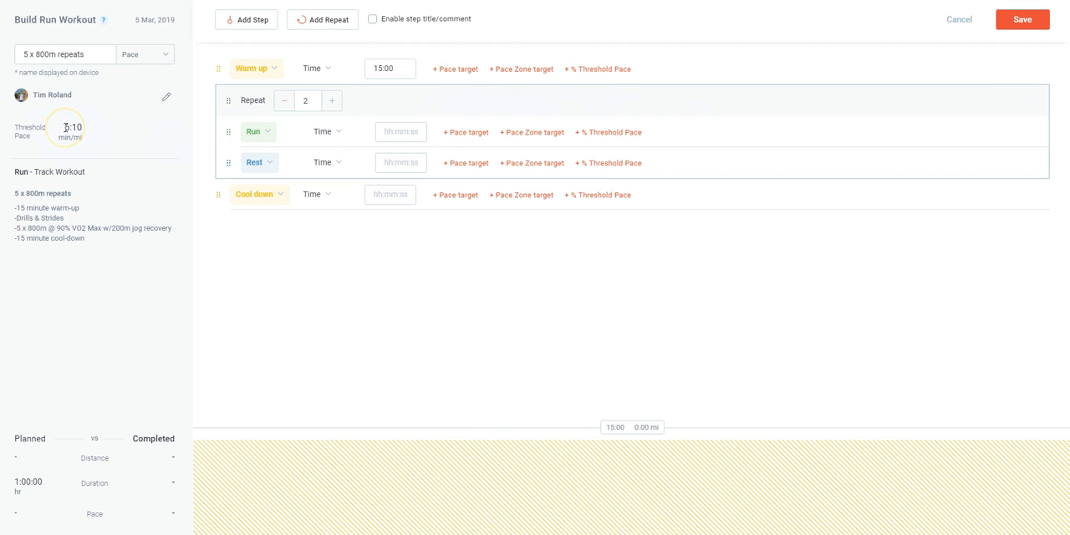
Try a 60 to 70 % Threshold Pace target on the warm-up step and remove it
left_click(606, 71)
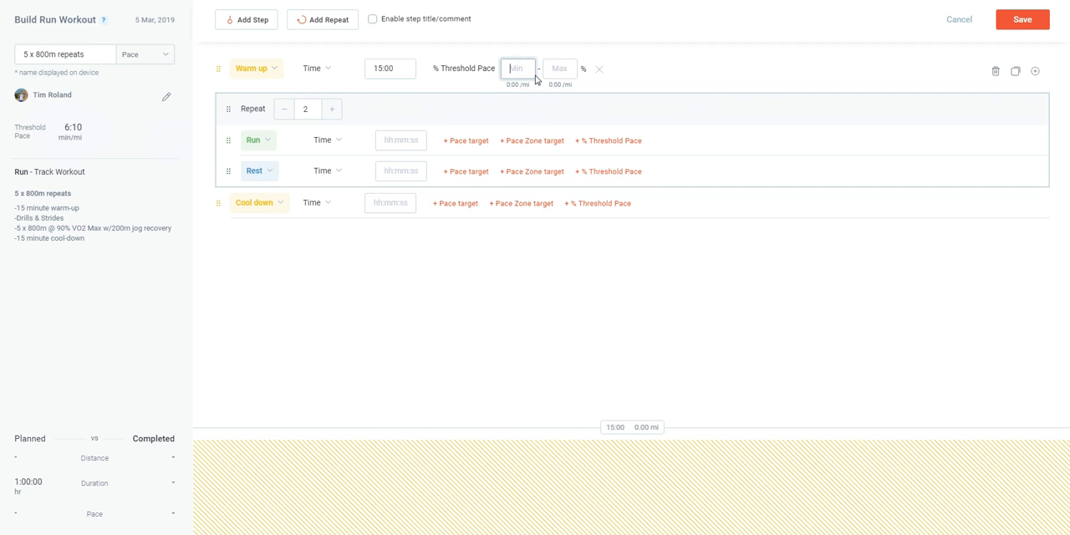
type("60")
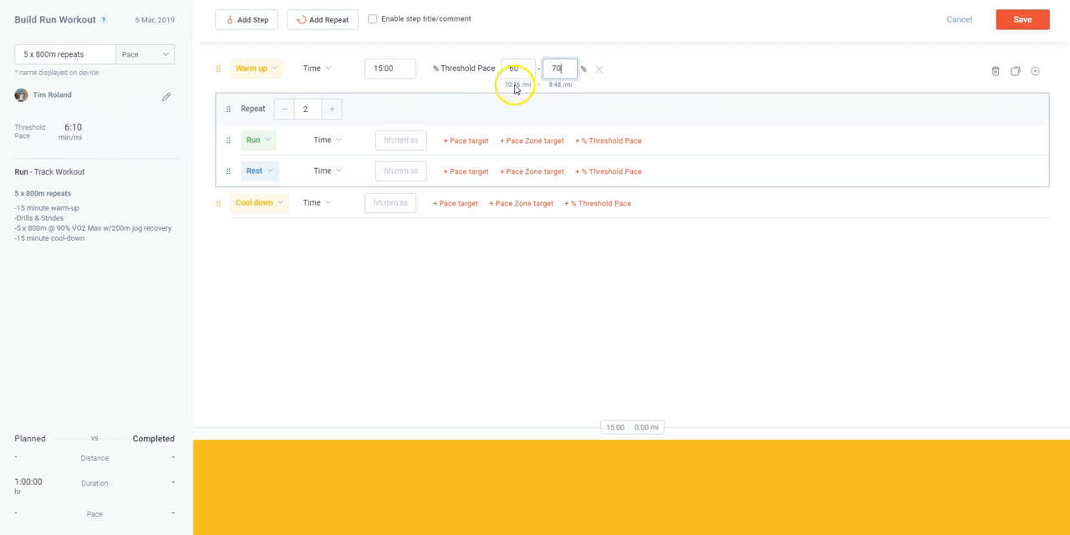
left_click(599, 70)
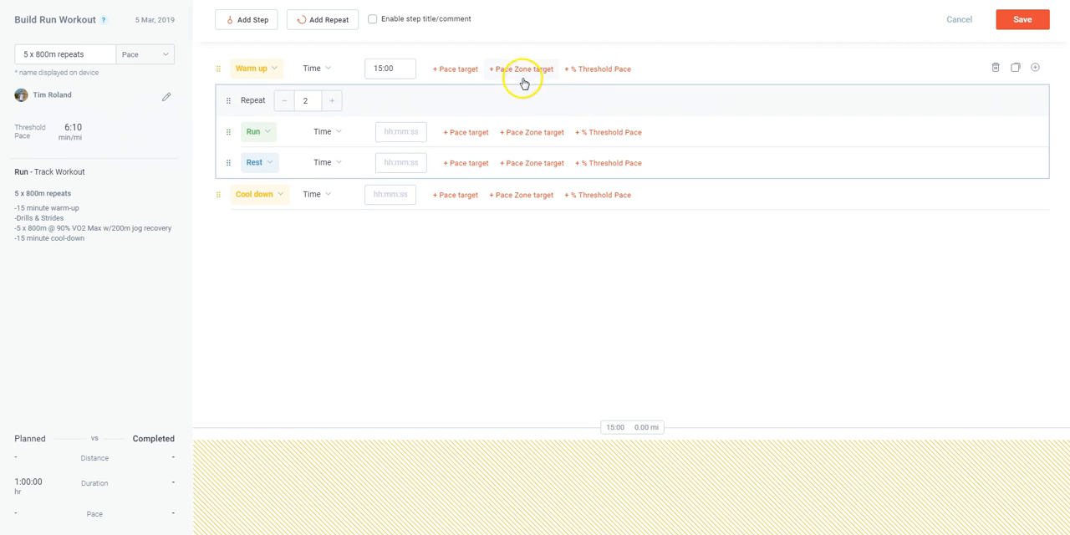
Give the warm-up step a pace zone target of Easy / Moderate (8:18-9:48 min/mi)
left_click(528, 72)
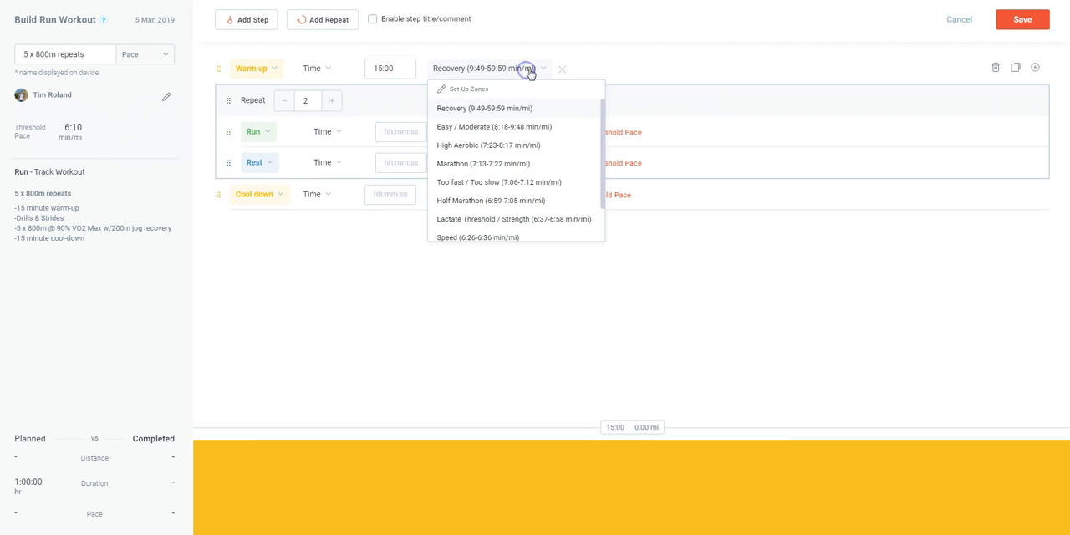
left_click(494, 127)
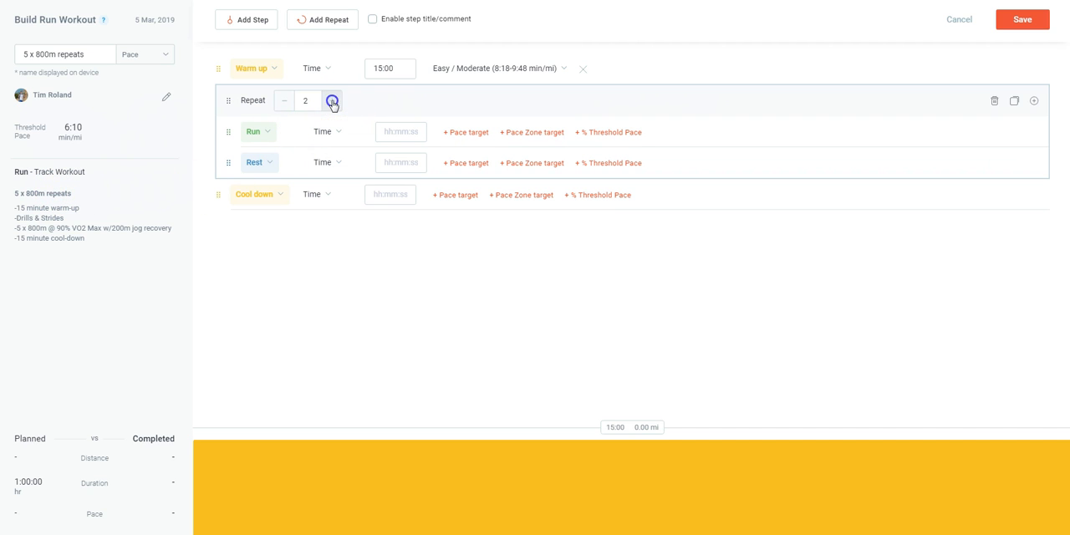
Set the repeat block to 5 repetitions and its run step's duration to a distance of 800 m
left_click(337, 132)
left_click(337, 171)
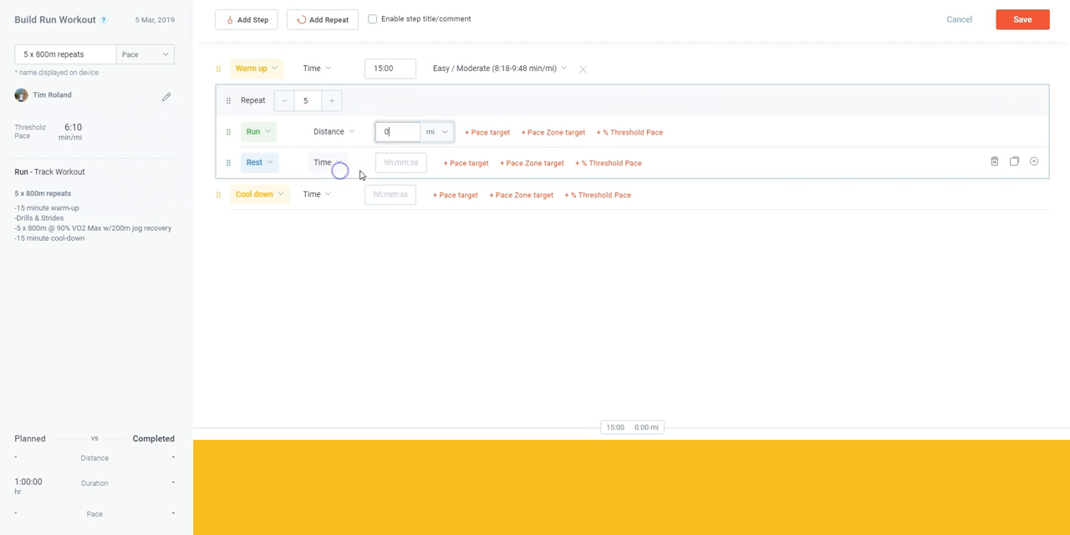
left_click(444, 131)
left_click(440, 156)
double_click(364, 131)
type("800")
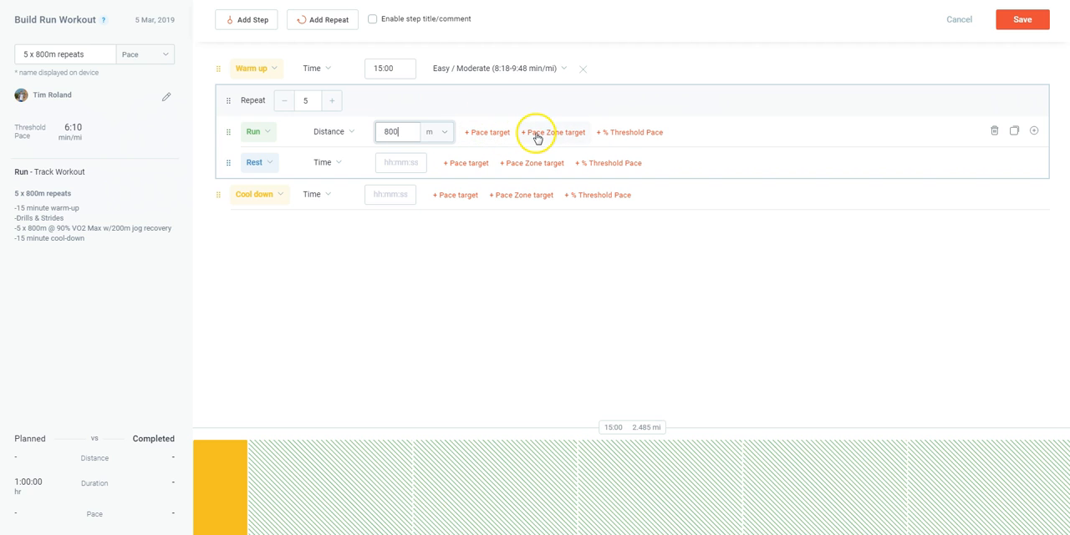
Add a pace target of 6:00 to 6:05 min/mi to the 800 m run step
left_click(491, 134)
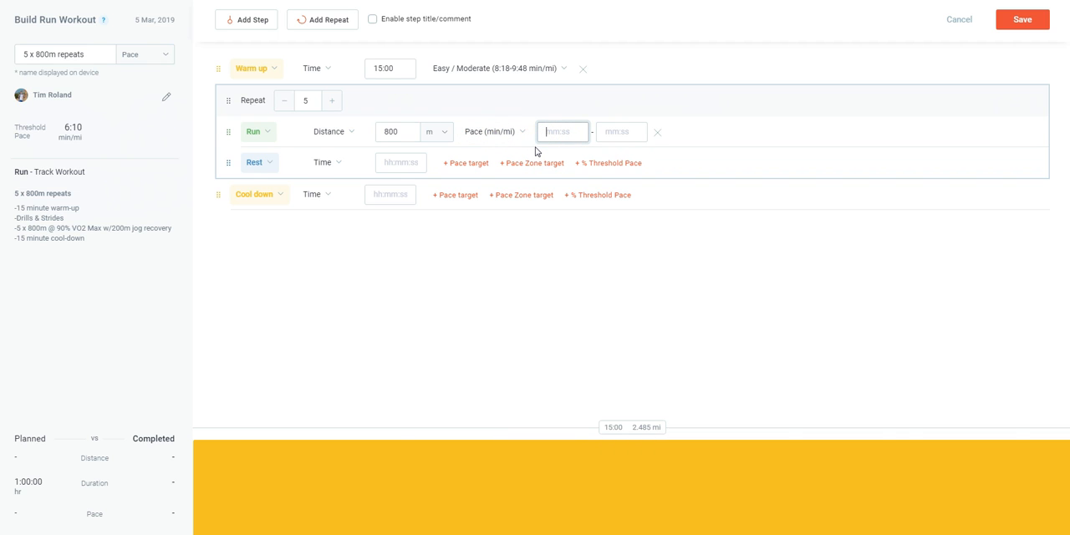
type("6:00")
key("Tab")
type("6:05")
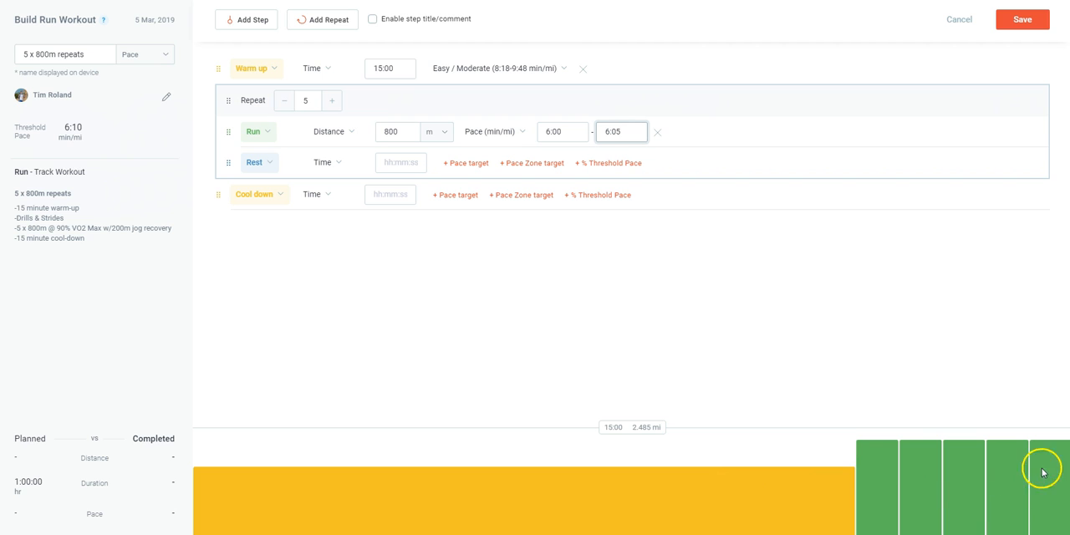
Change the rest step's duration to a distance of 200 m
left_click(335, 167)
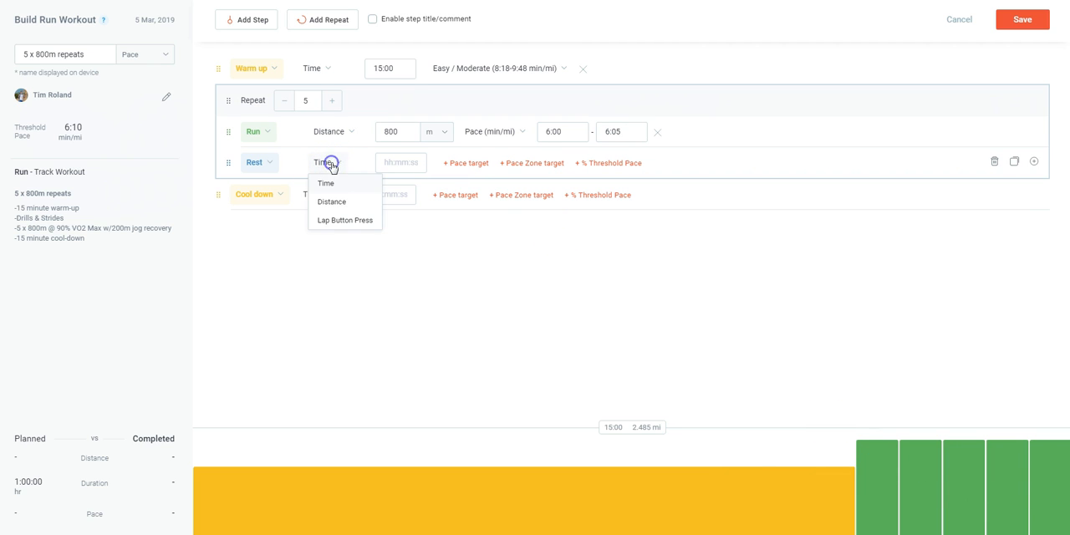
left_click(342, 202)
left_click(403, 163)
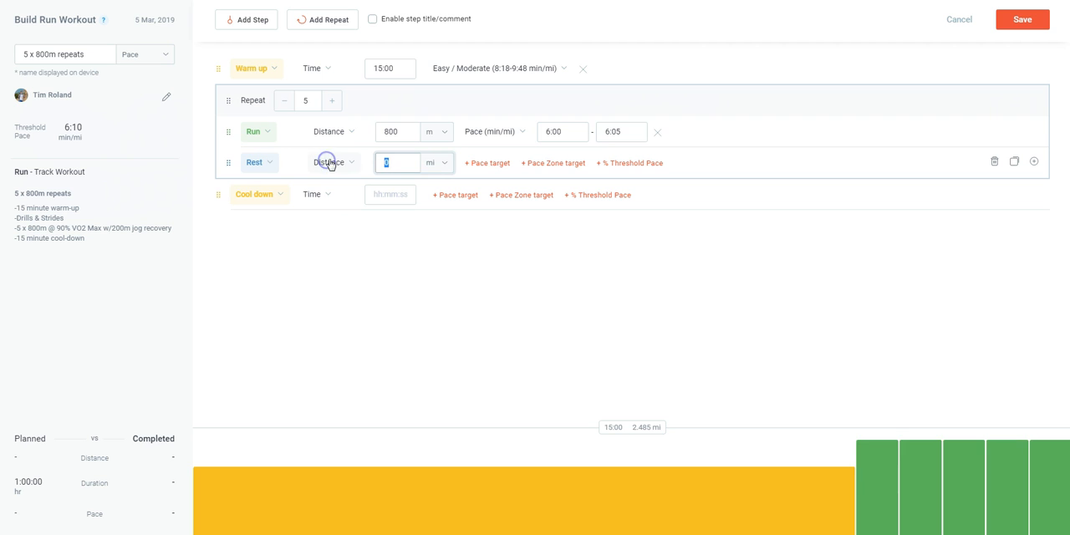
type("200")
left_click(447, 169)
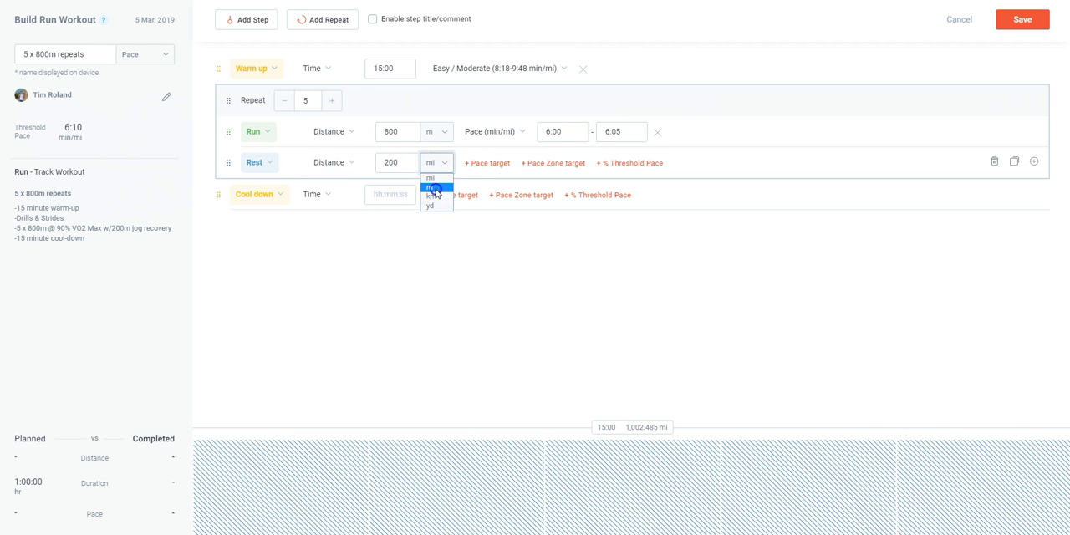
left_click(435, 192)
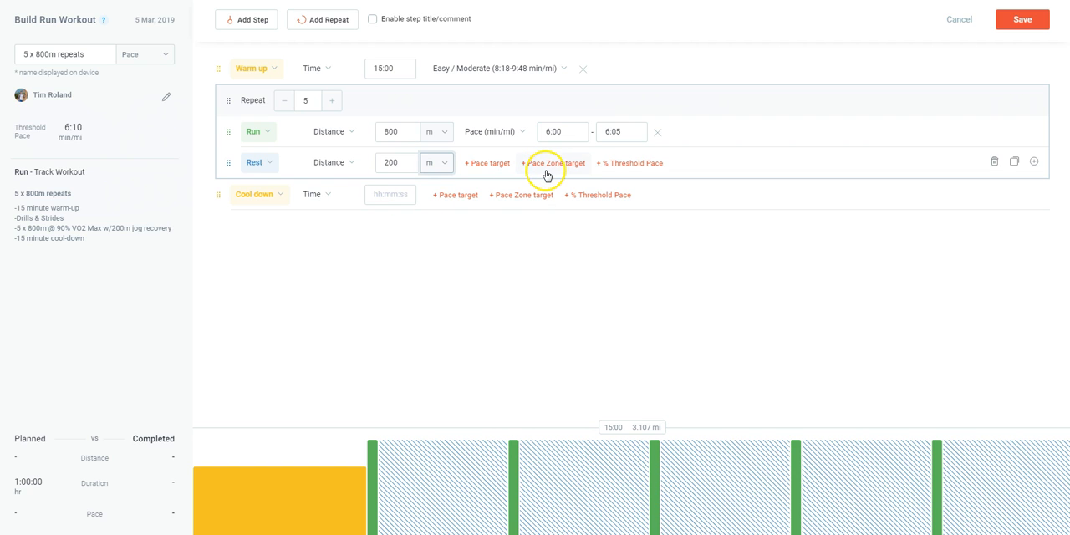
Add a pace target of 8:00 to 8:30 min/mi to the 200 m rest step
left_click(489, 163)
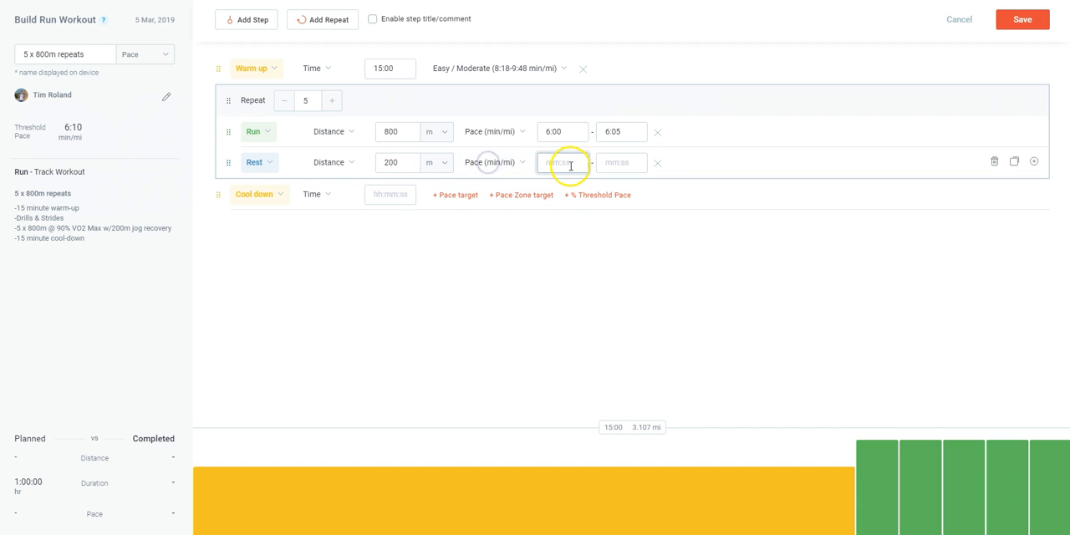
type("8:00")
key("Tab")
type("8:30")
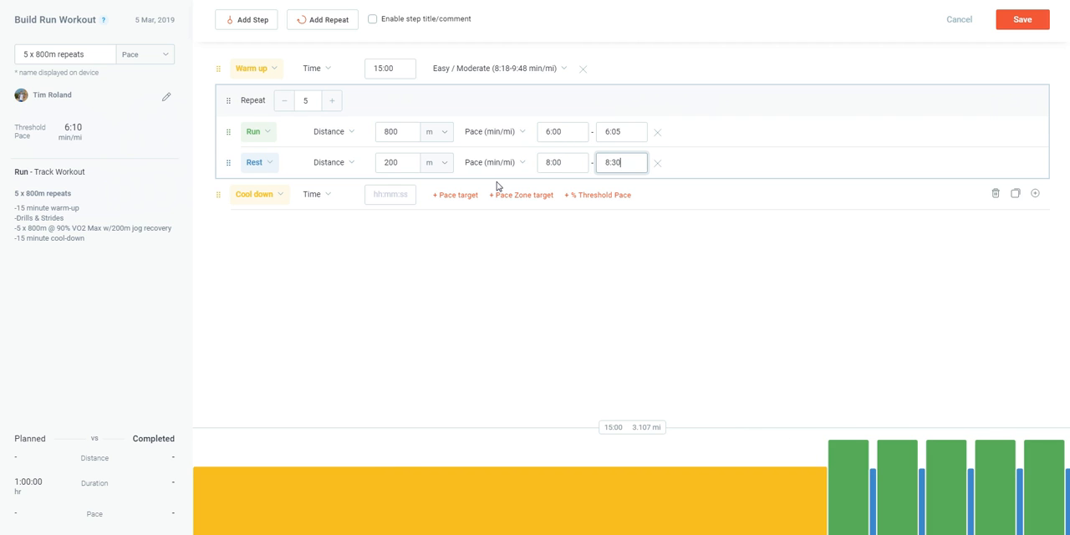
left_click(485, 277)
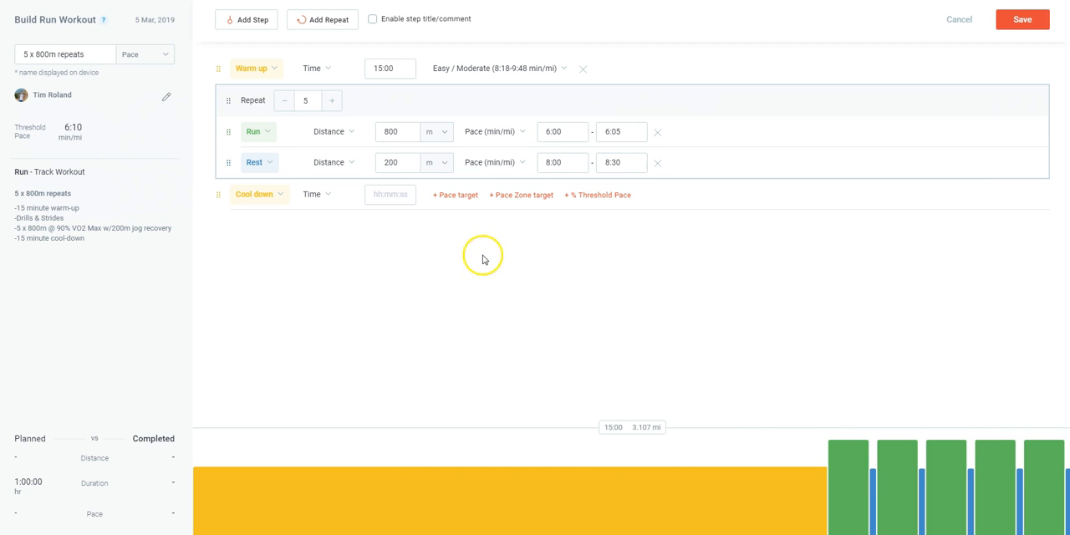
Set the cool-down to 15:00 with the Easy / Moderate pace zone target, and save the workout
type("15:00")
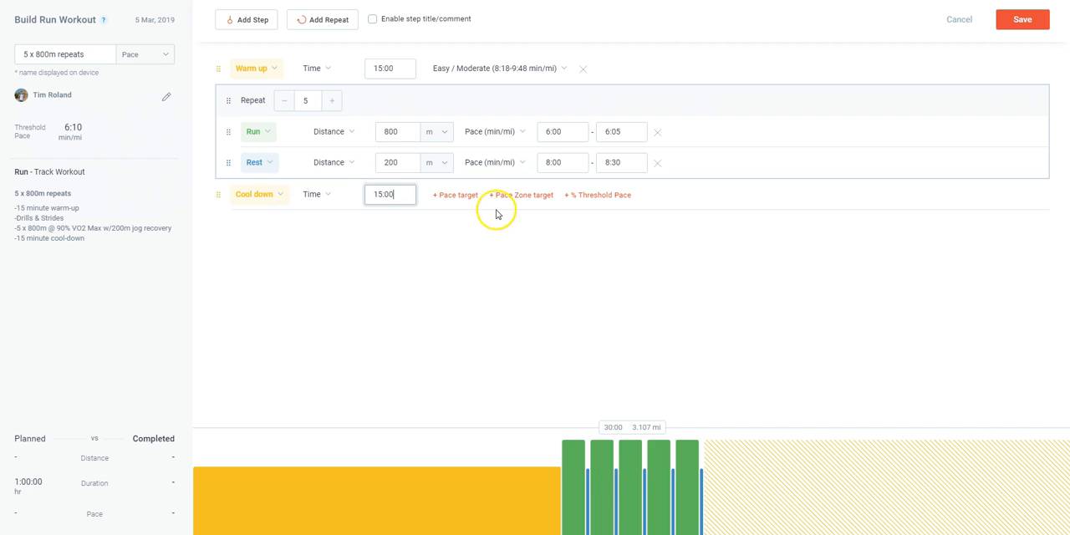
left_click(521, 196)
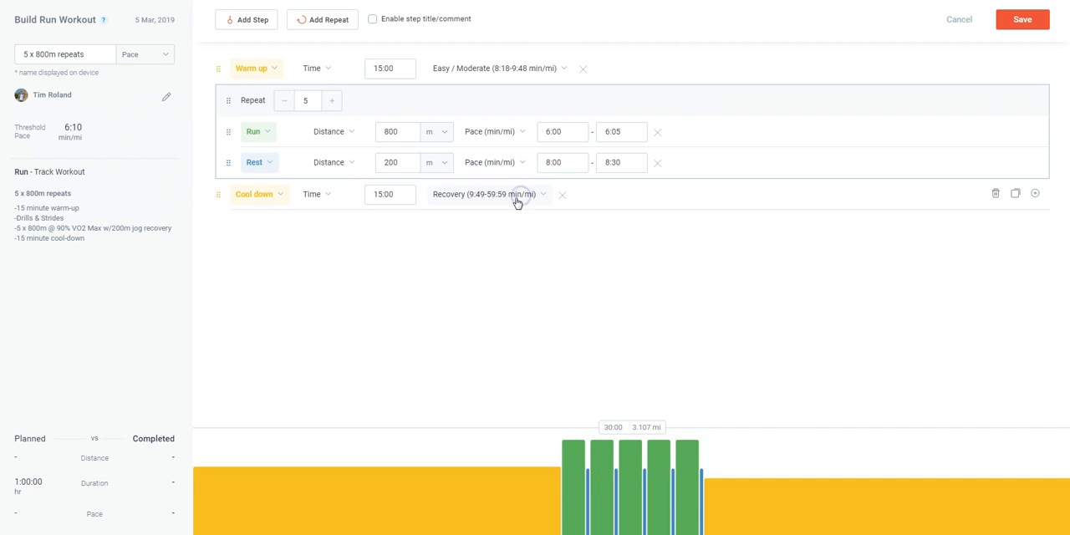
left_click(516, 203)
left_click(500, 255)
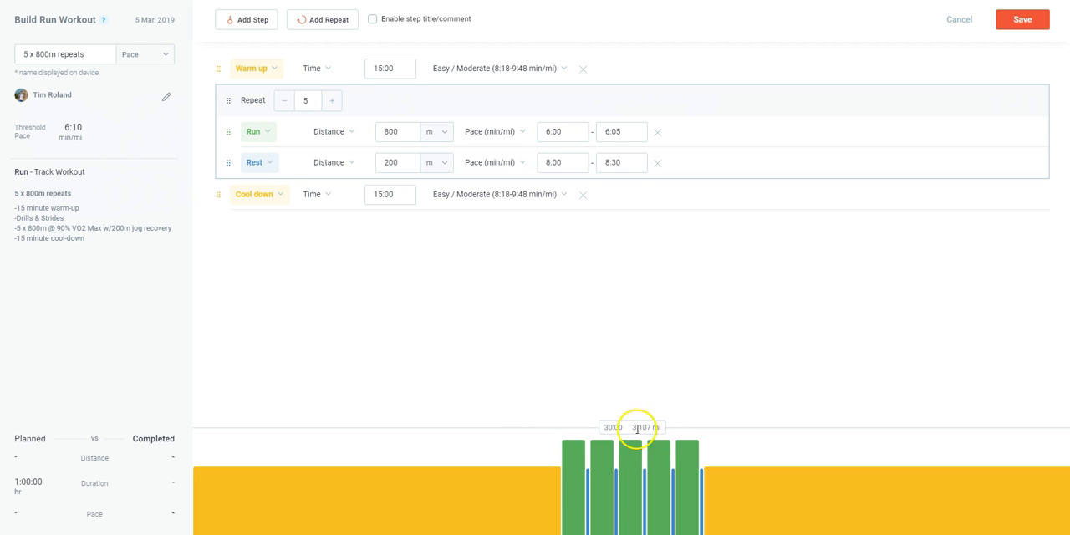
left_click(1026, 22)
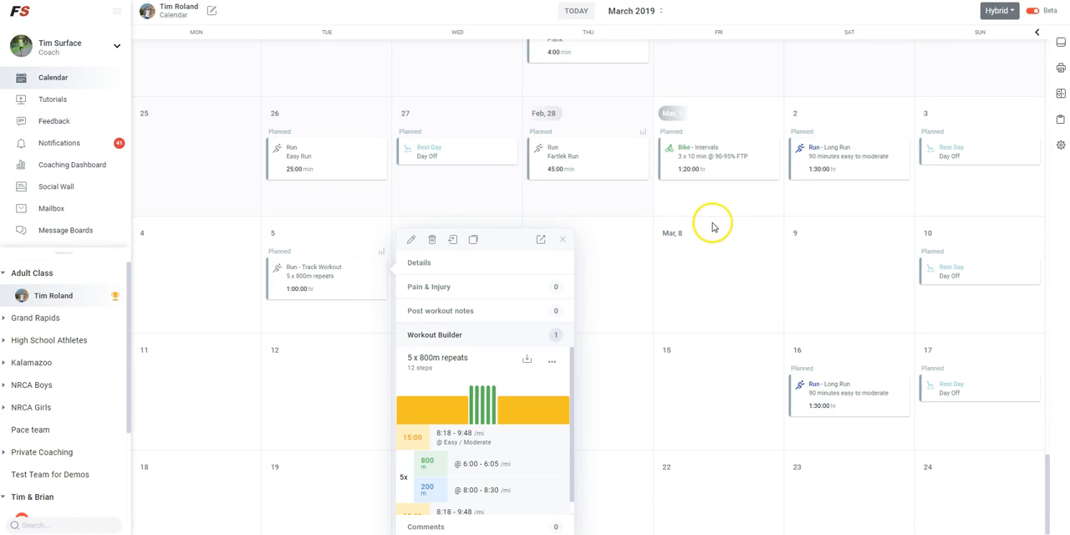
Review the saved 5 x 800m repeats steps in the March 5 workout's Workout Builder summary
scroll(507, 380, "down", 1)
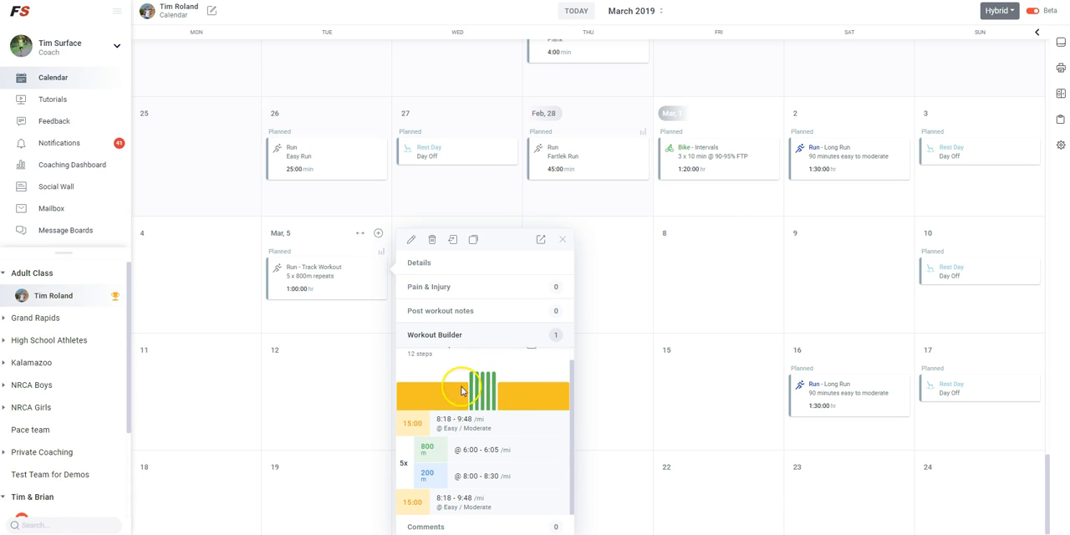
scroll(455, 408, "up", 1)
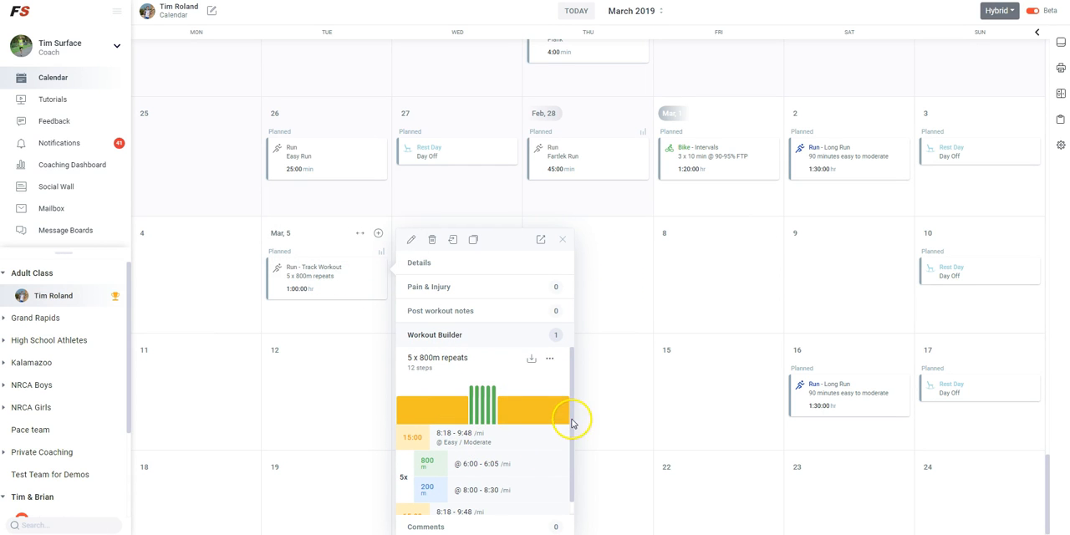
left_click_drag(570, 443, 569, 456)
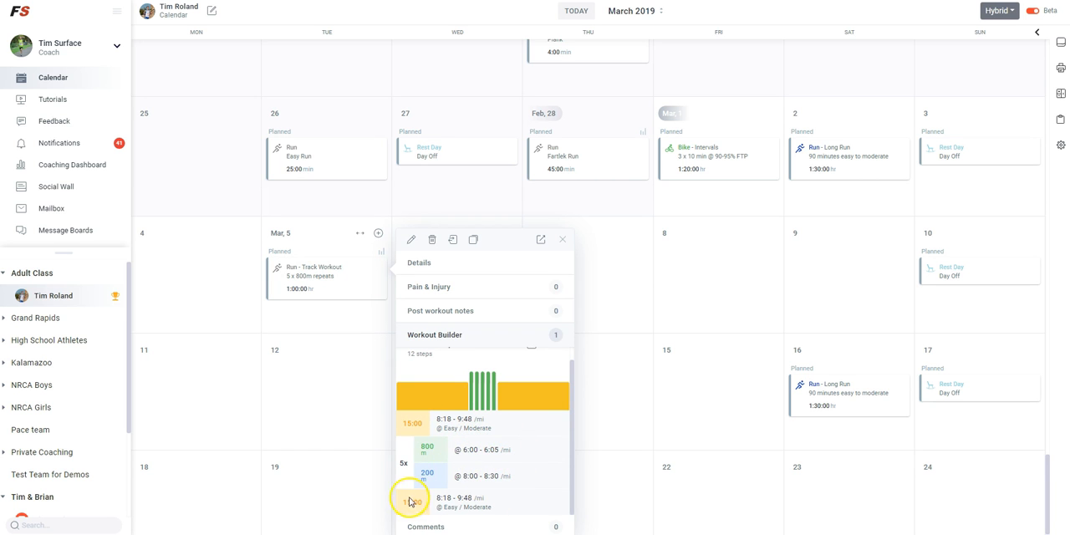
scroll(493, 491, "up", 1)
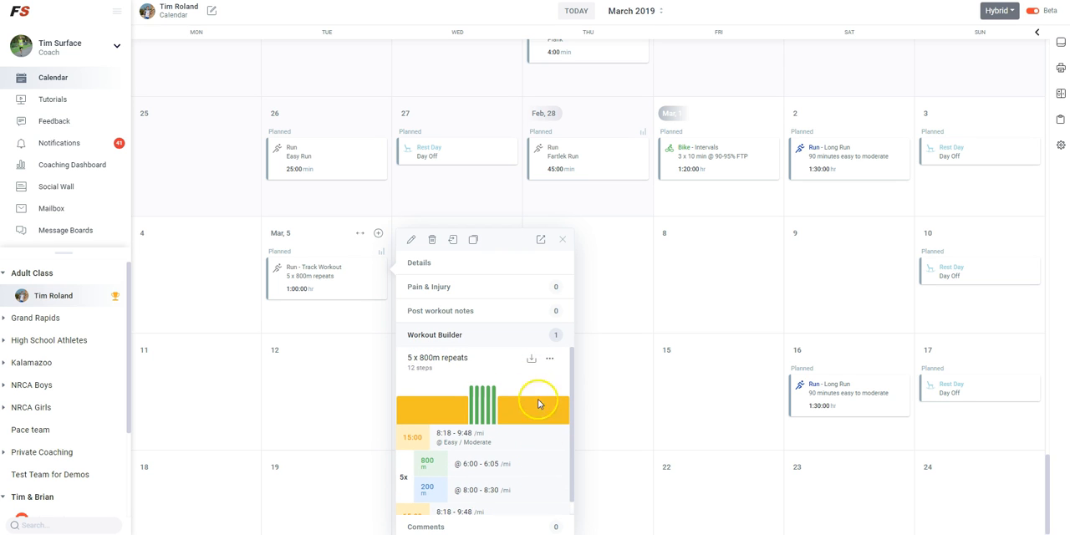
Look at the Garmin (.fit) download option and the further options for the saved 5 x 800m repeats workout
left_click(531, 359)
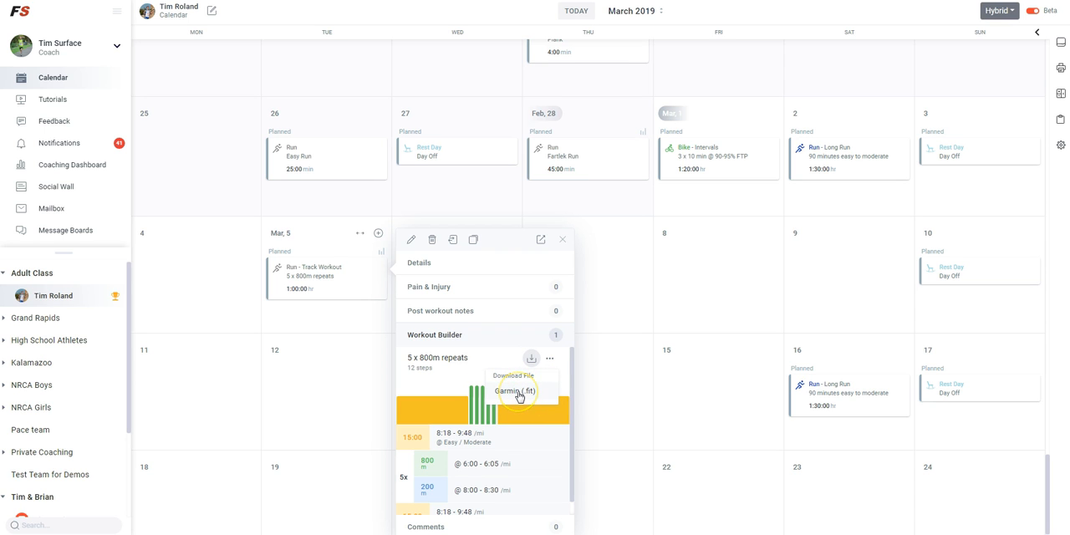
left_click(519, 396)
left_click(558, 397)
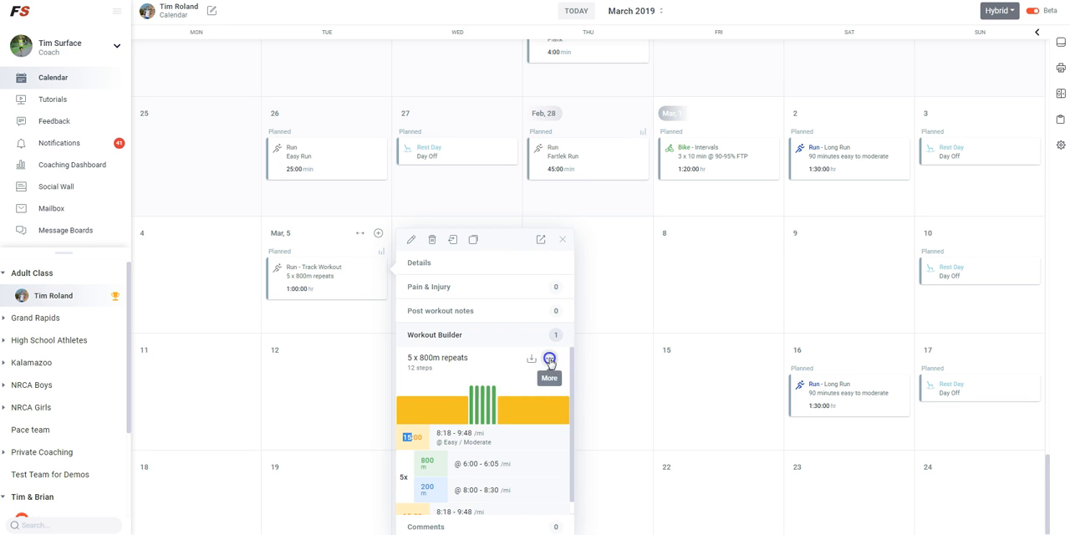
left_click(549, 359)
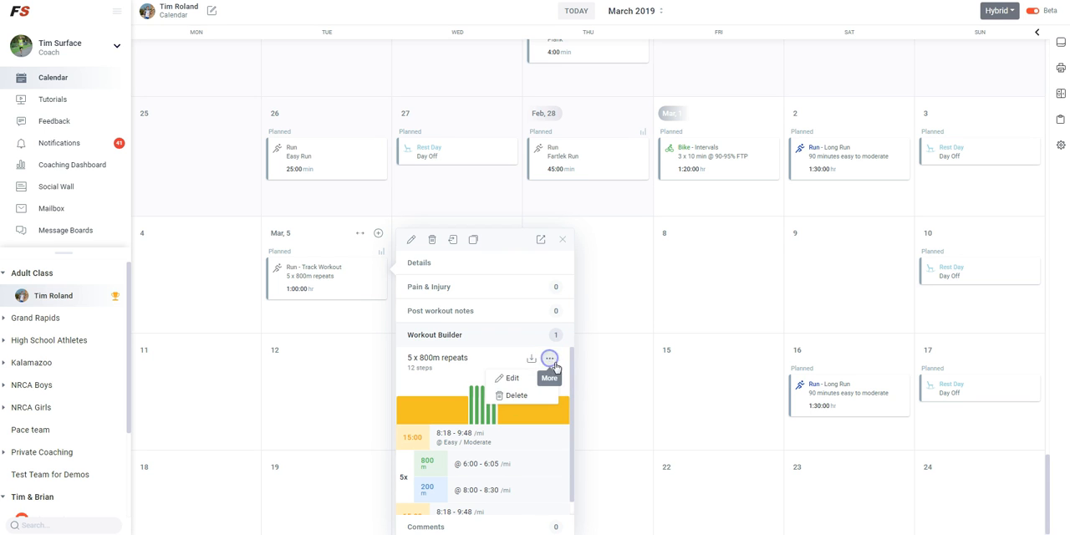
Open the saved 5 x 800m repeats workout in the builder, then close it, recheck its further options and leave the workout details
left_click(514, 380)
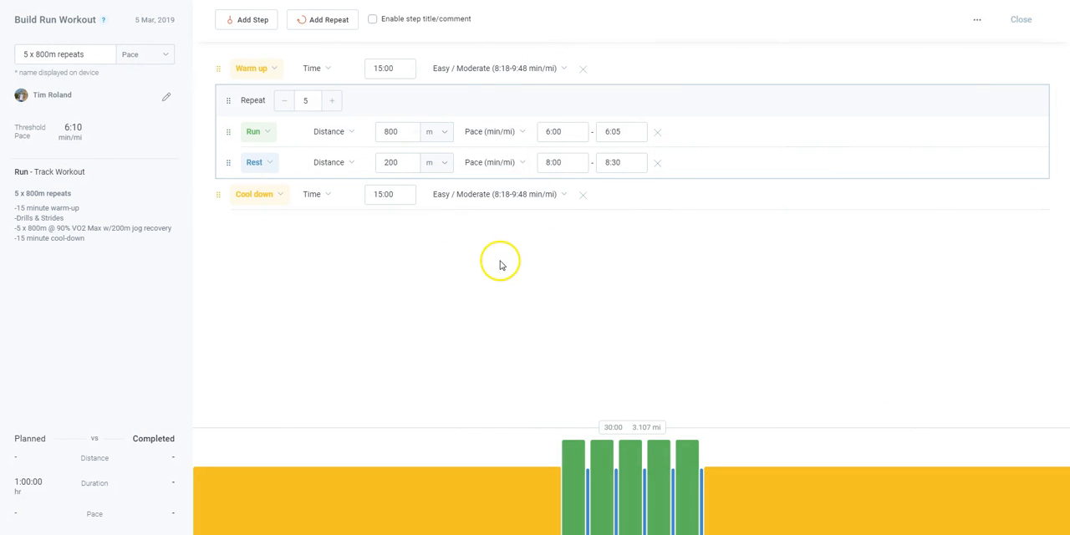
left_click(1021, 18)
left_click(549, 357)
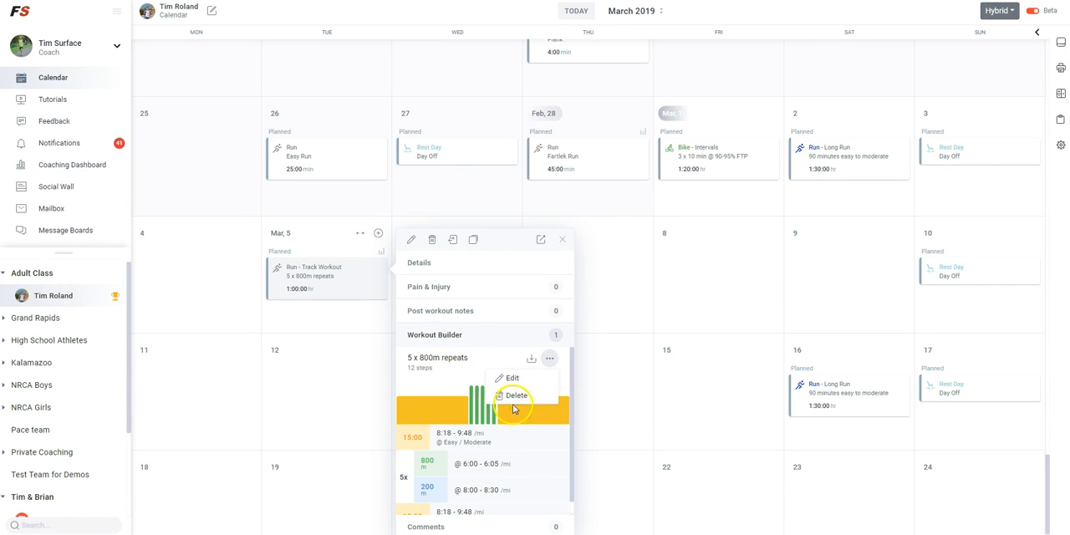
left_click(624, 381)
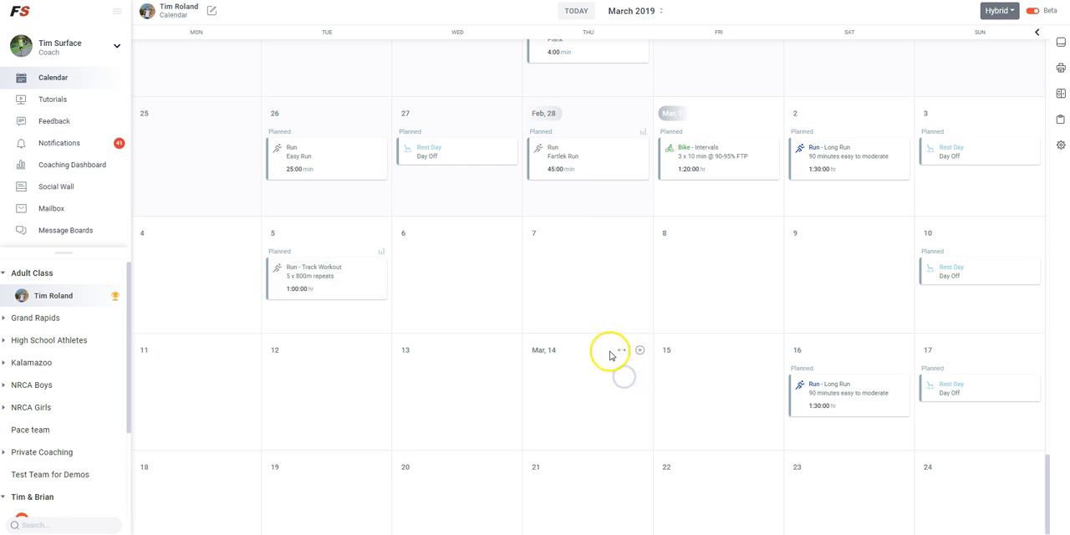
Start a structured bike workout for the March 1 3 x 10 min @ 90-95% FTP intervals, with Power as the workout target
mouse_move(711, 168)
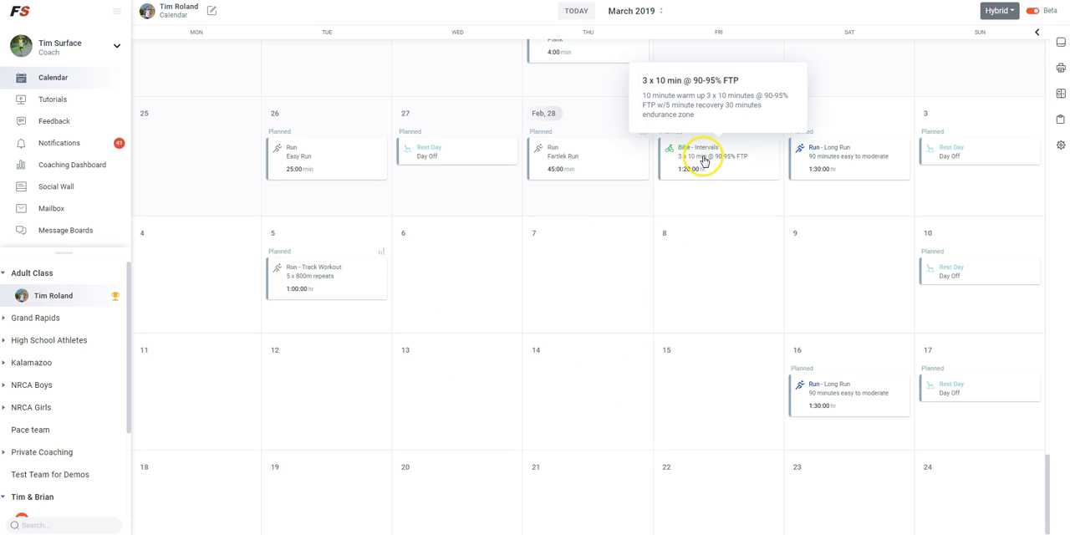
left_click(720, 169)
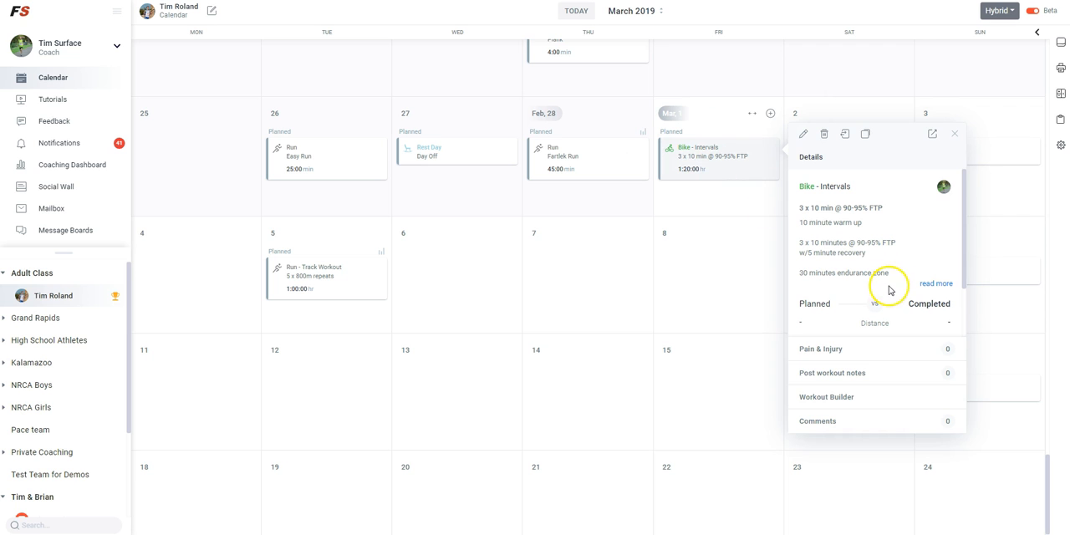
left_click(848, 412)
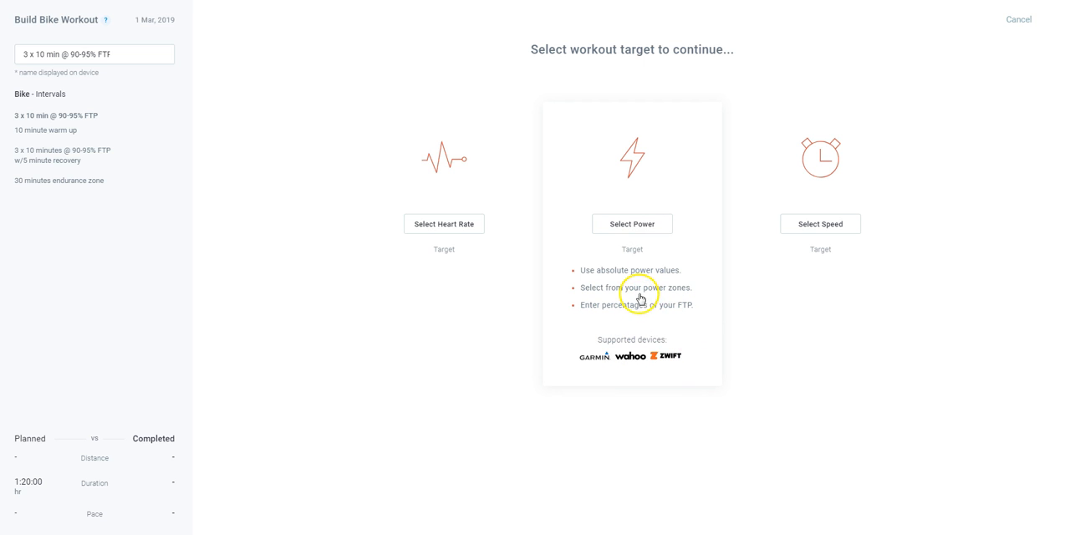
left_click(641, 226)
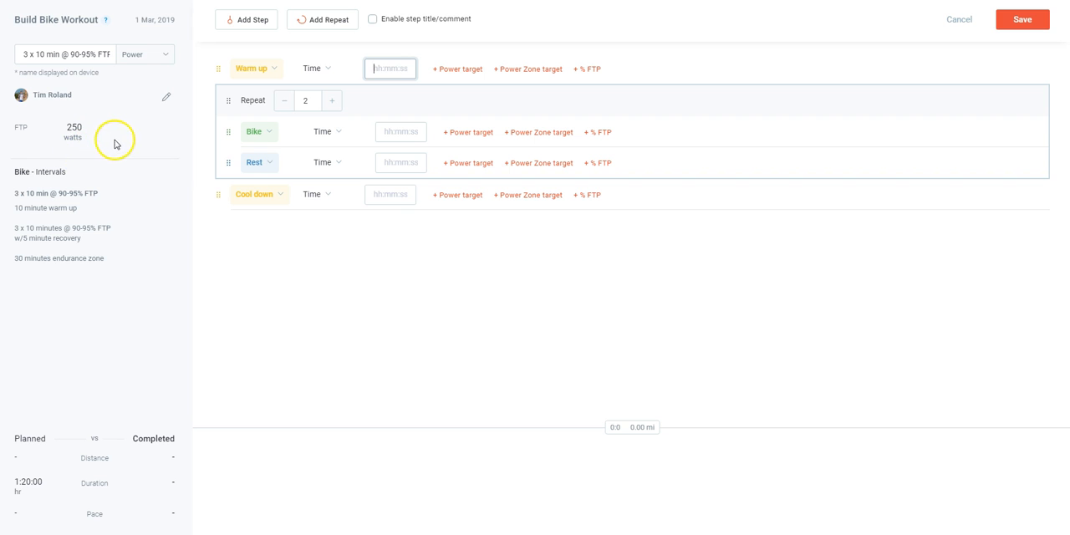
Set the warm-up step to 10:00 with a target of 50 to 60 % FTP
left_click(399, 70)
type("0:10")
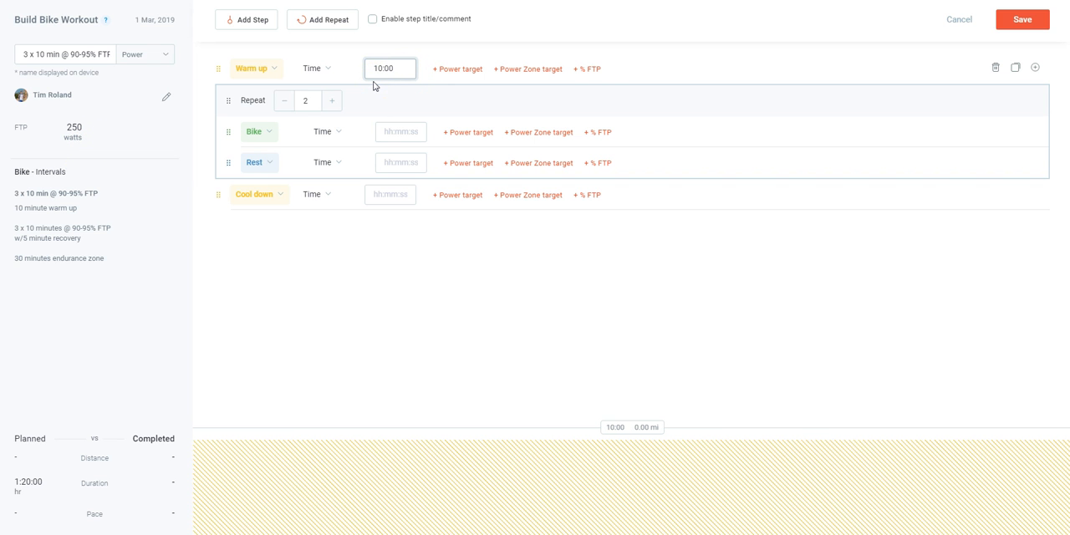
left_click(588, 70)
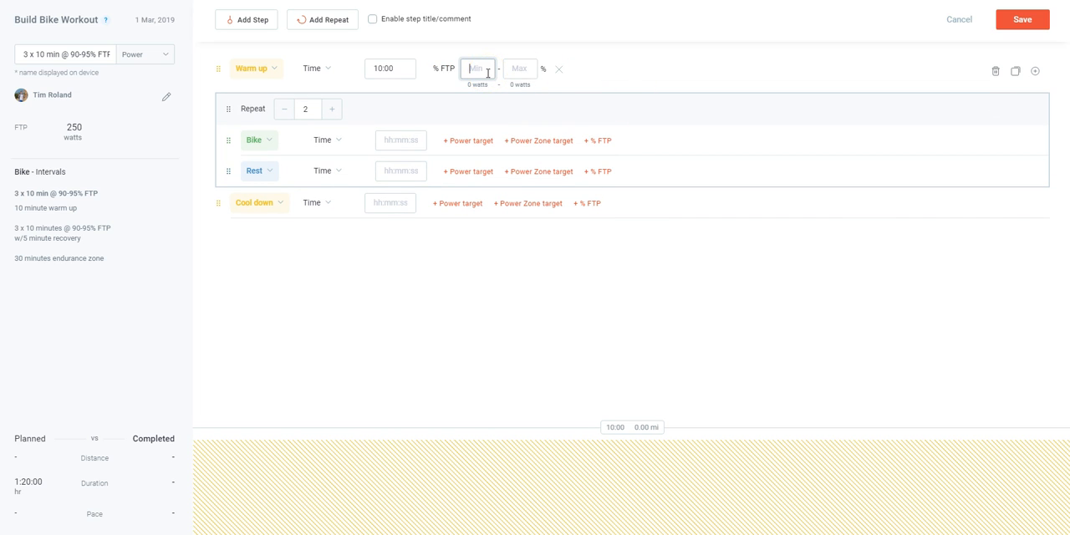
type("50")
key("Tab")
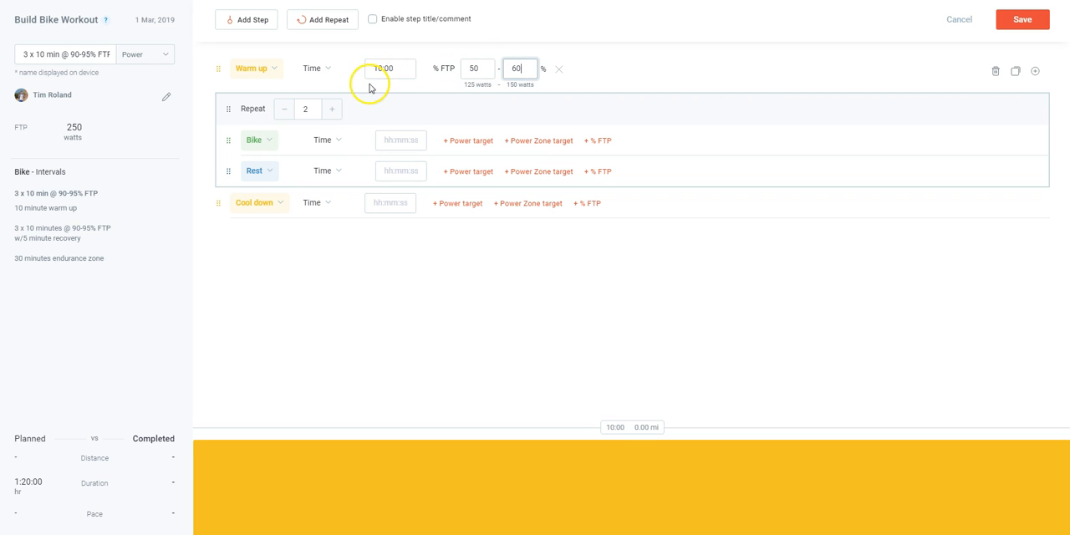
Set the repeat block to 3 rounds and the duration of its bike step to 10:00
left_click(332, 109)
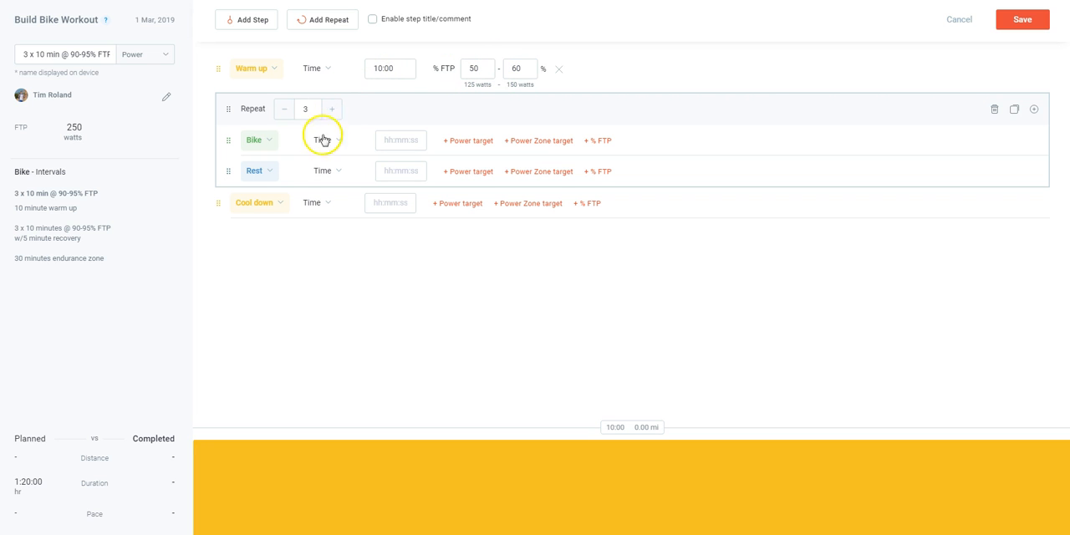
left_click(338, 140)
left_click(338, 161)
left_click(410, 141)
type("1:10")
type("0")
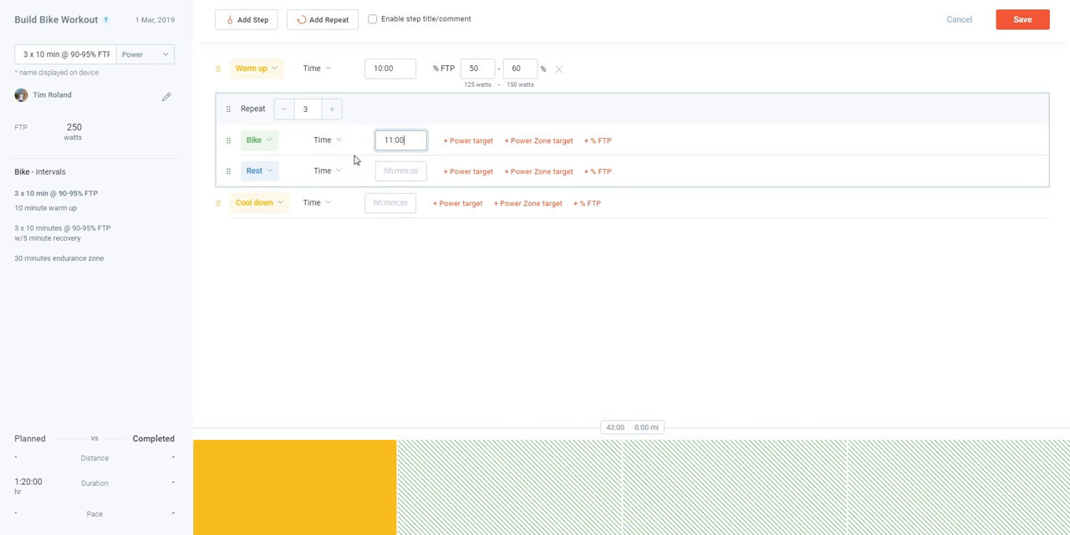
double_click(402, 141)
type("1000")
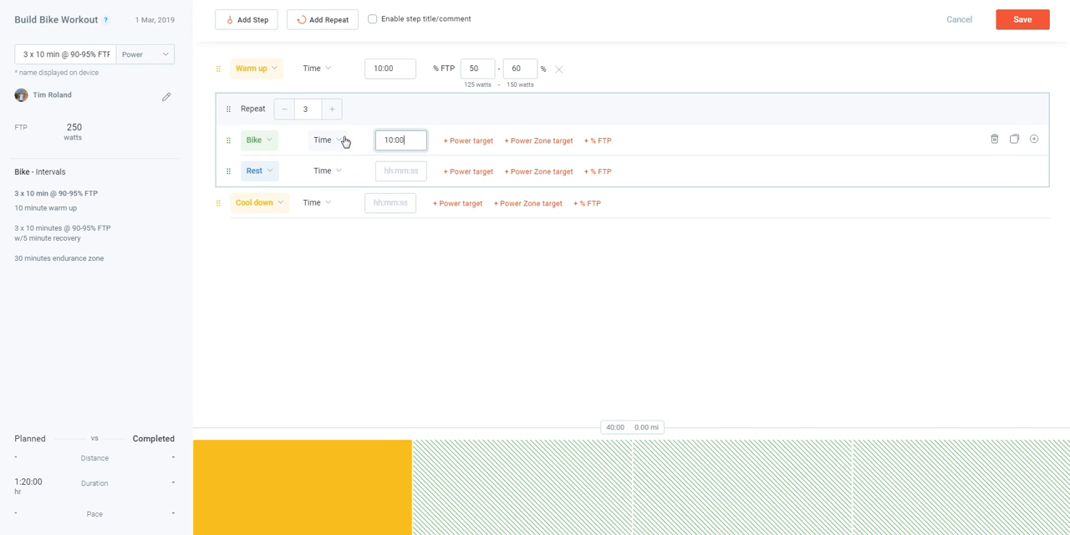
Add a target of 90 to 95 % FTP to the 10:00 bike step in the repeat block
left_click(603, 143)
type("90")
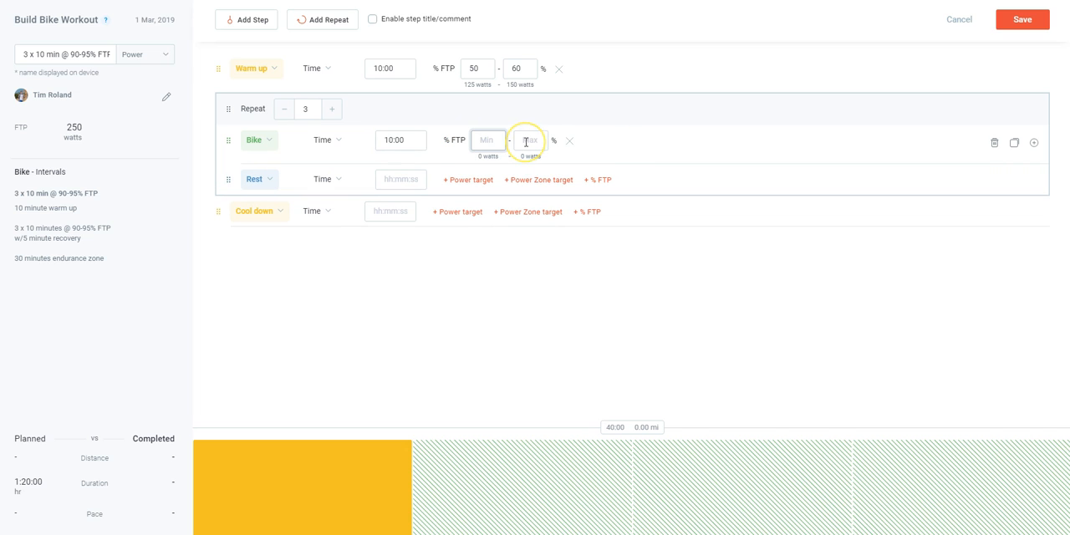
left_click(526, 142)
type("9")
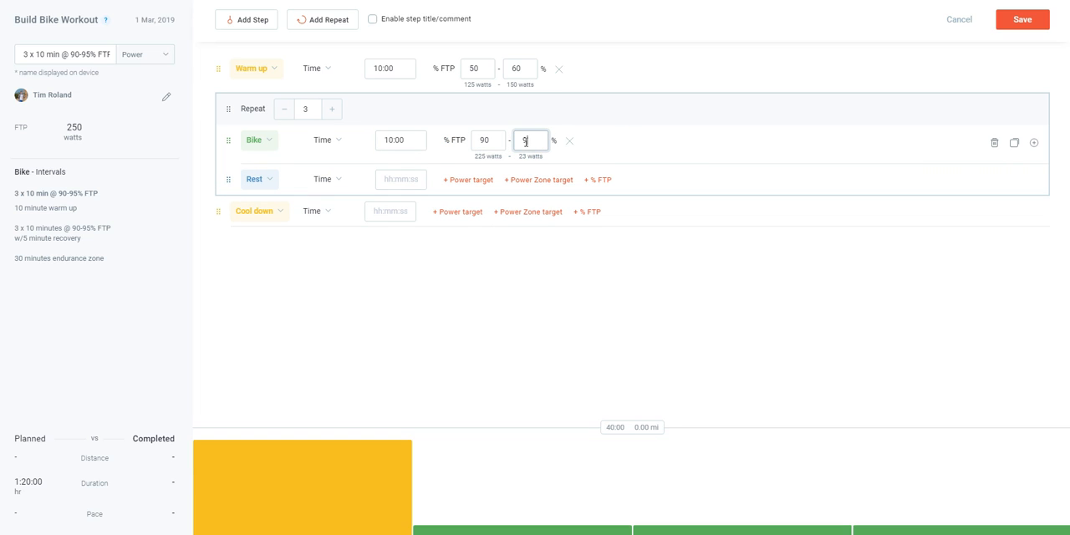
type("5")
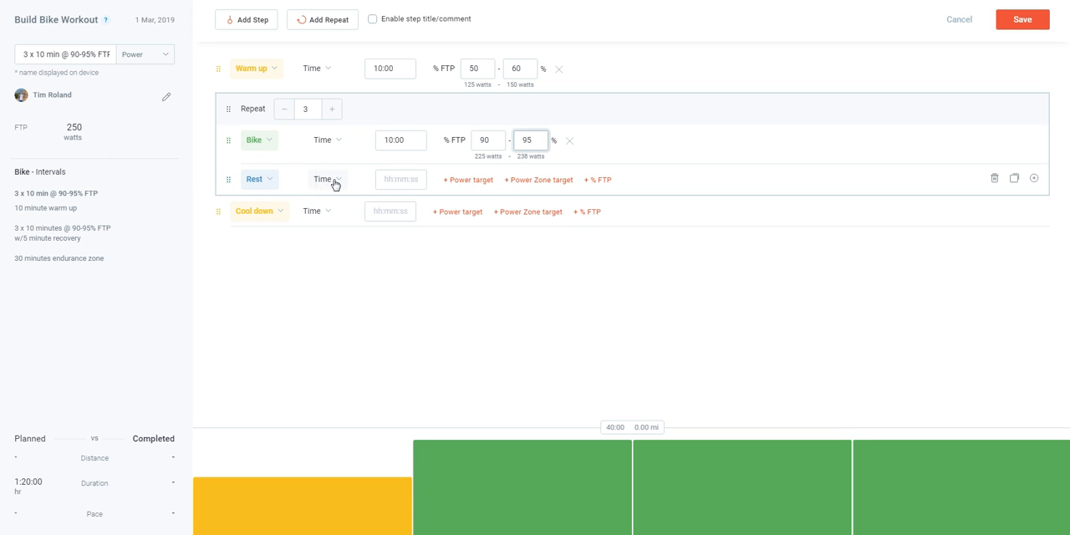
Set the rest step in the repeat block to 5:00 with a target of 60 to 70 % FTP
left_click(404, 179)
type("5:00")
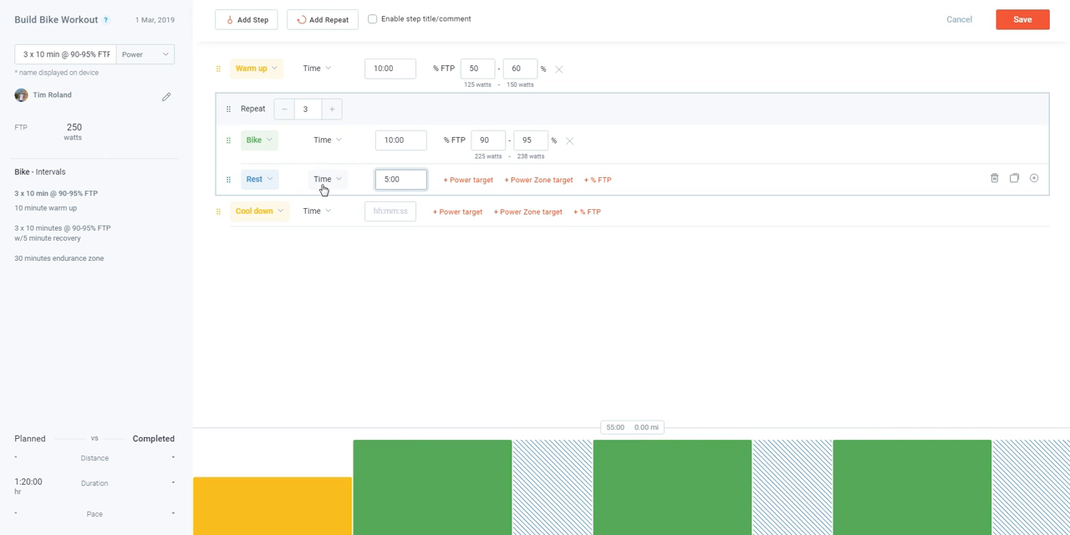
left_click(605, 179)
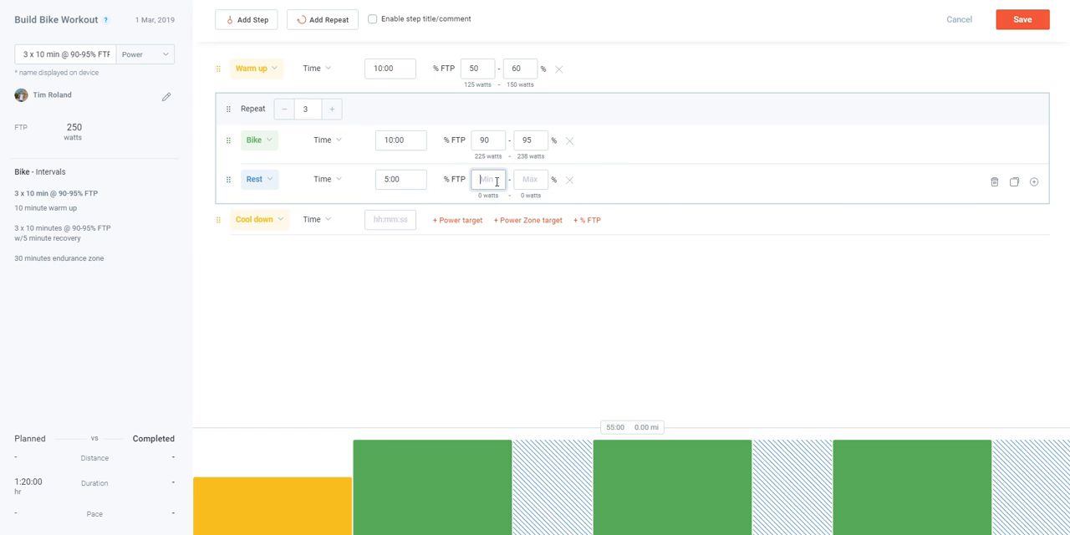
type("60")
key("Tab")
type("70")
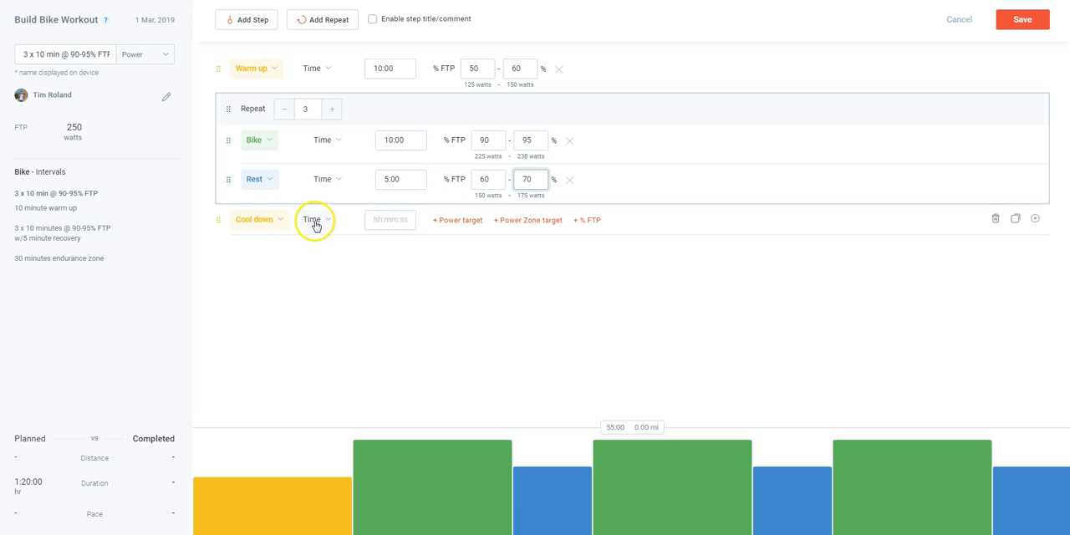
Set the cool-down to 30:00 with both ends of the % FTP target at 75, and save the bike workout
left_click(365, 223)
type("30:00")
left_click(593, 220)
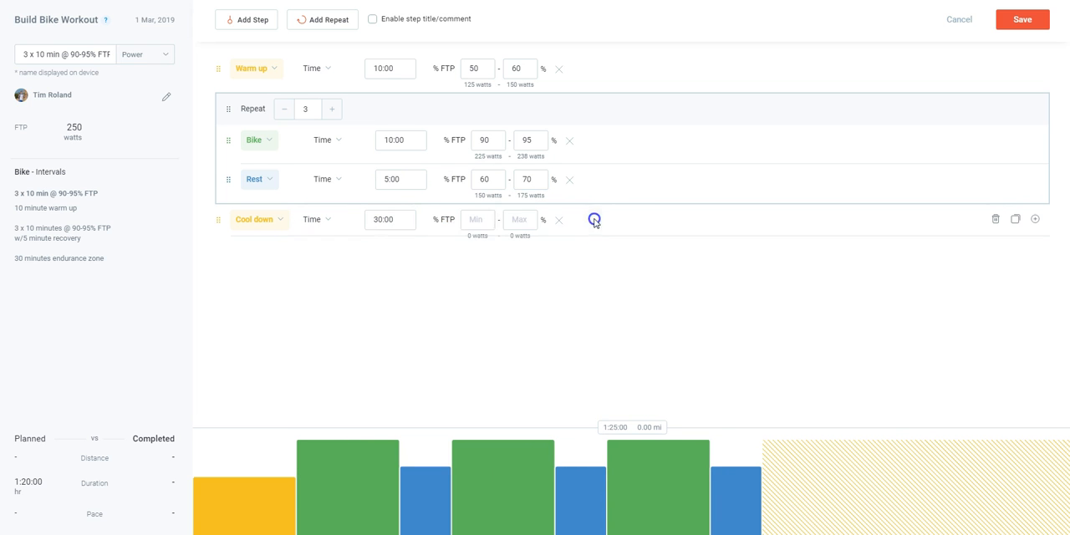
type("75")
key("Tab")
type("750")
key("BackSpace")
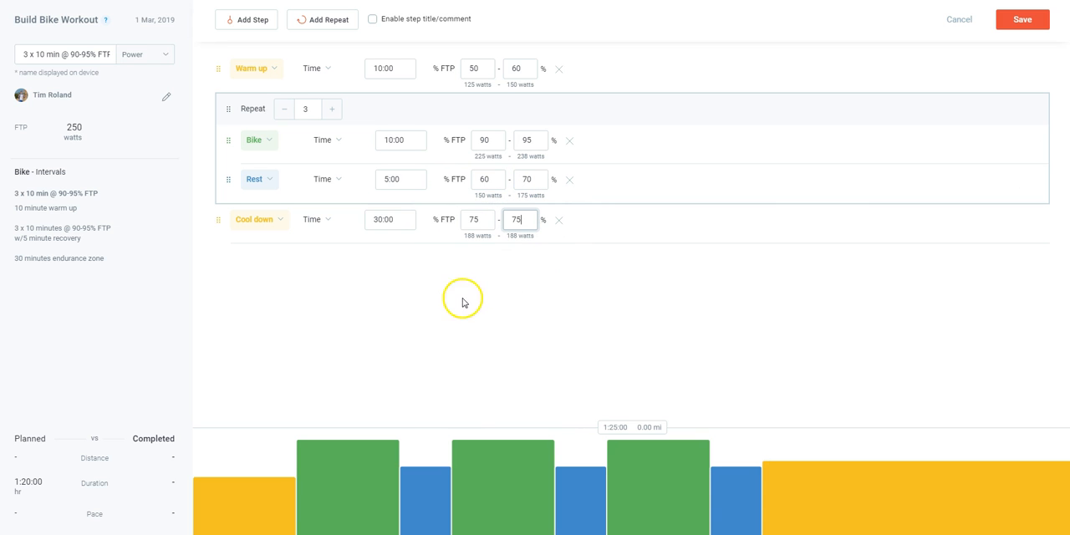
left_click(1023, 20)
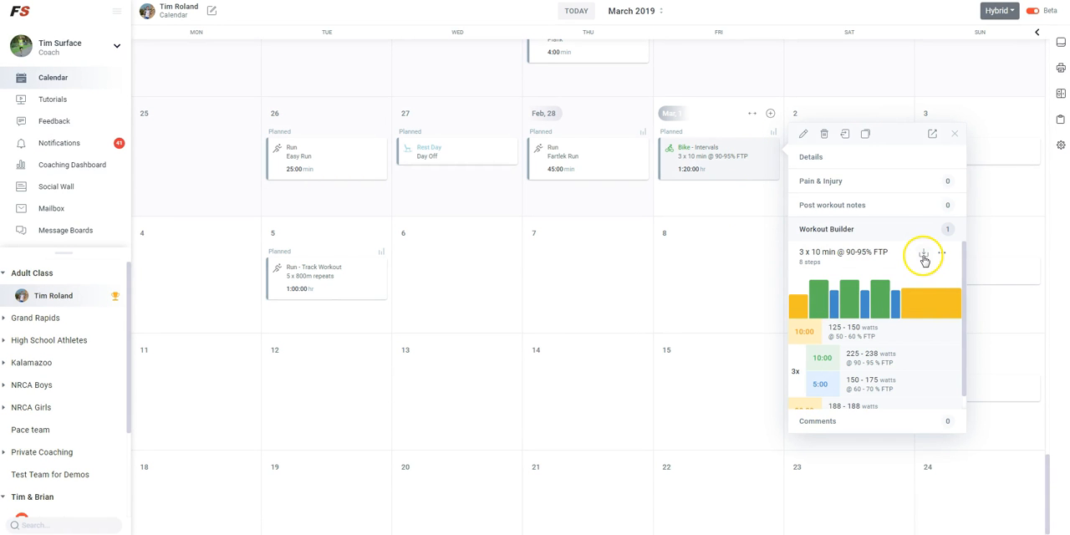
Look at the download file formats for the saved March 1 bike workout, review its steps and close its details
left_click(925, 253)
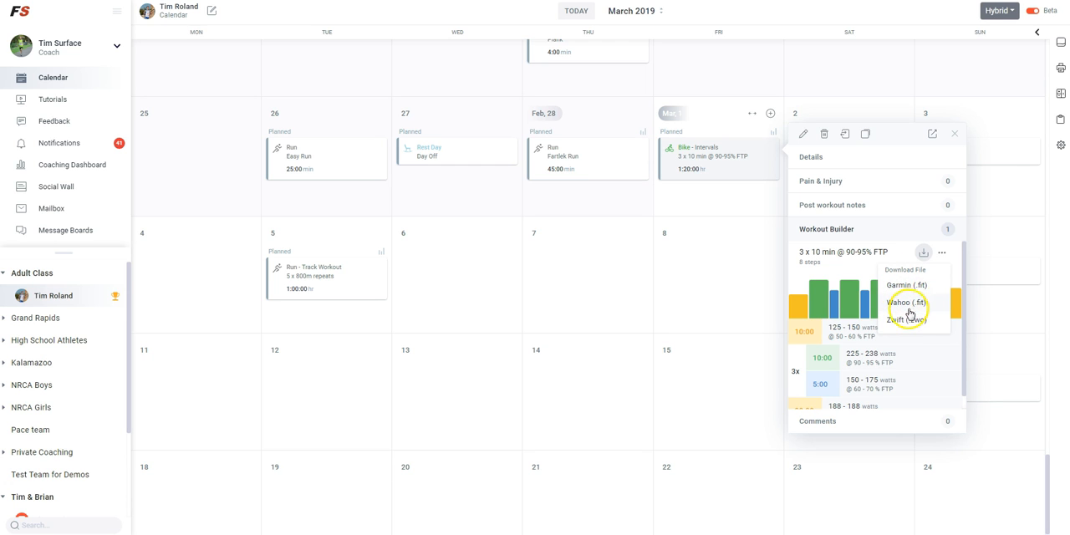
left_click(927, 364)
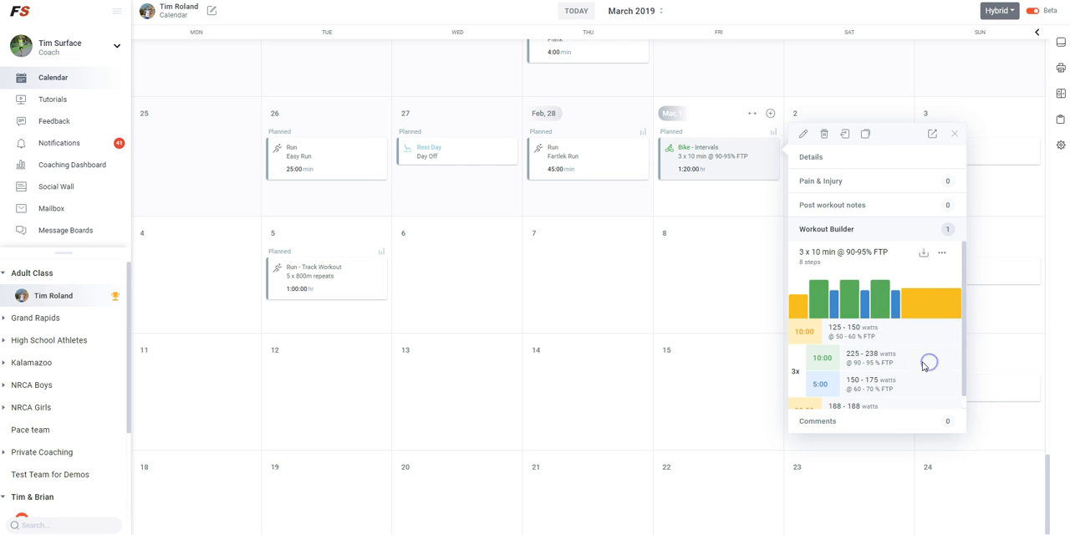
scroll(924, 366, "down", 1)
left_click(628, 259)
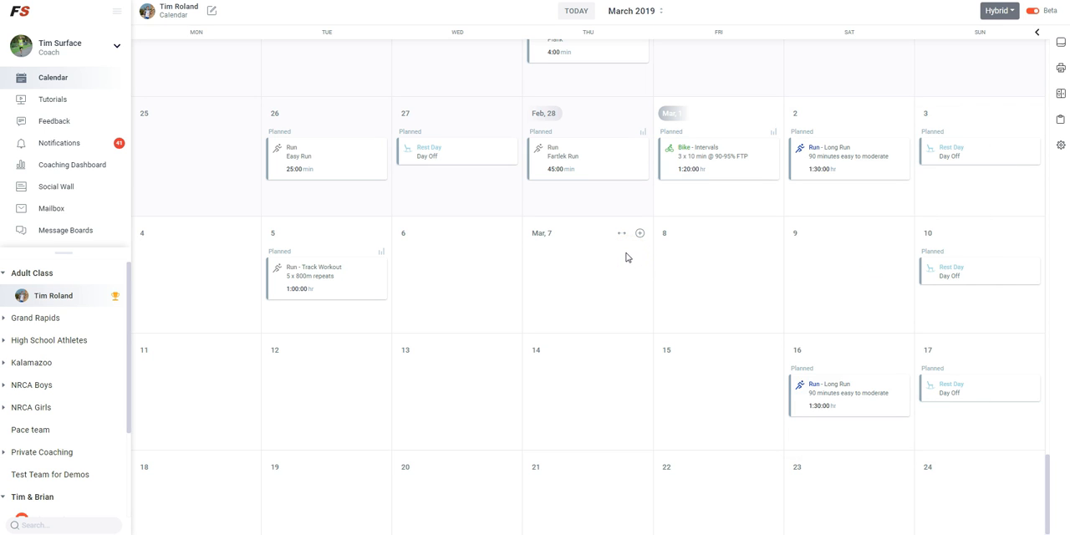
Open the February 28 Fartlek Run's Workout Builder summary, check its download option and review its steps
left_click(643, 133)
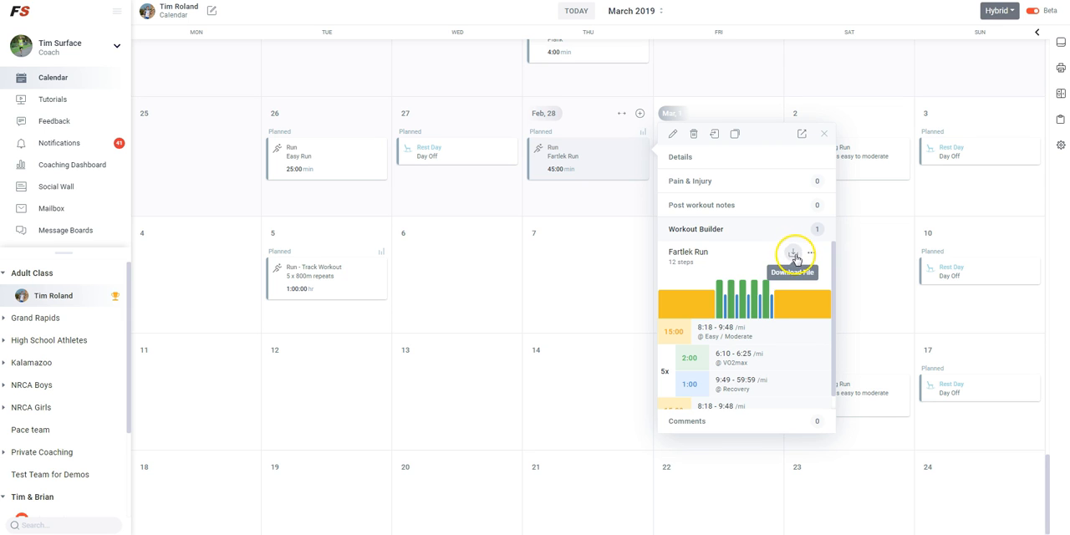
left_click(792, 254)
left_click(792, 254)
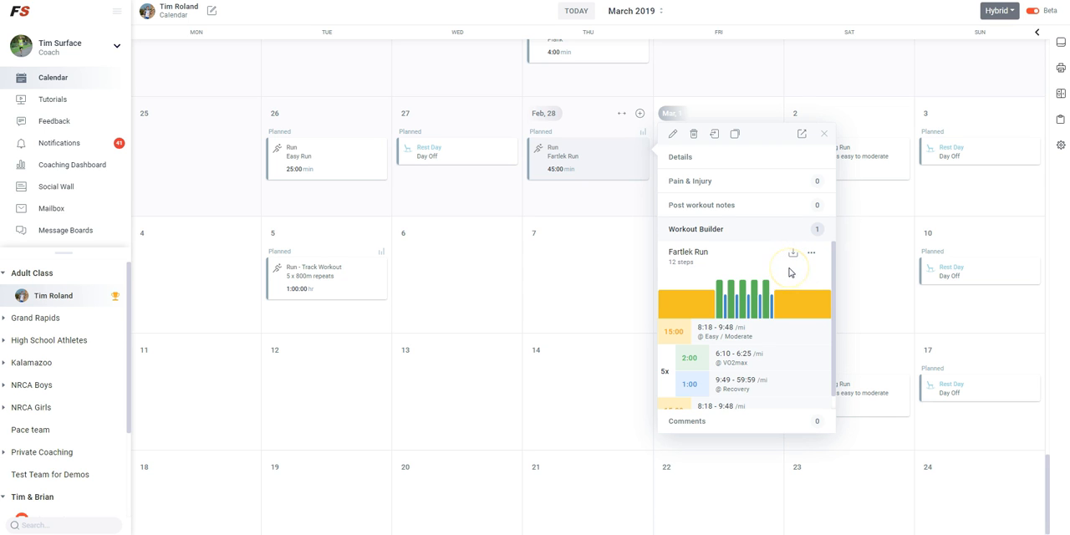
left_click(793, 254)
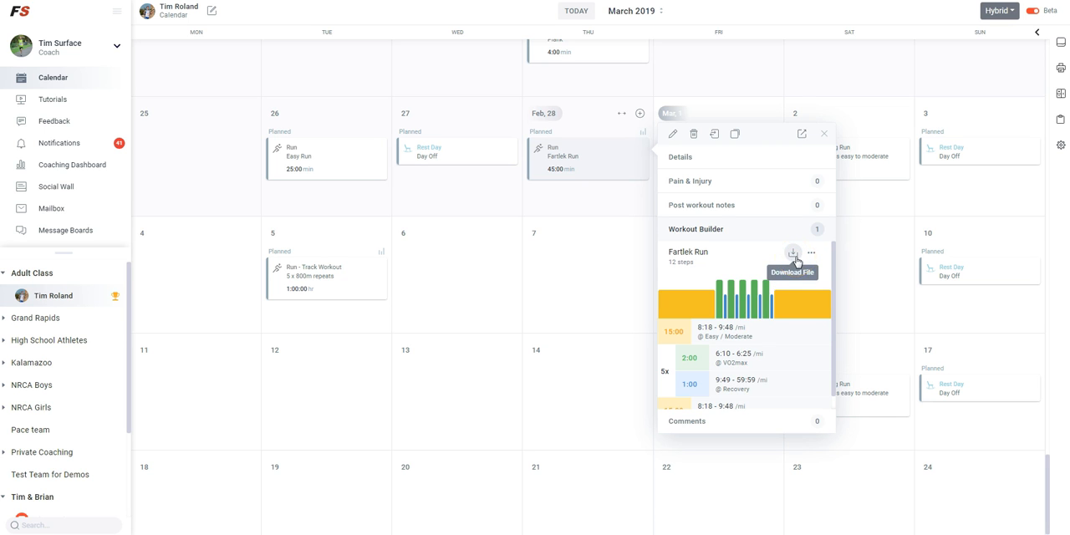
scroll(760, 349, "down", 1)
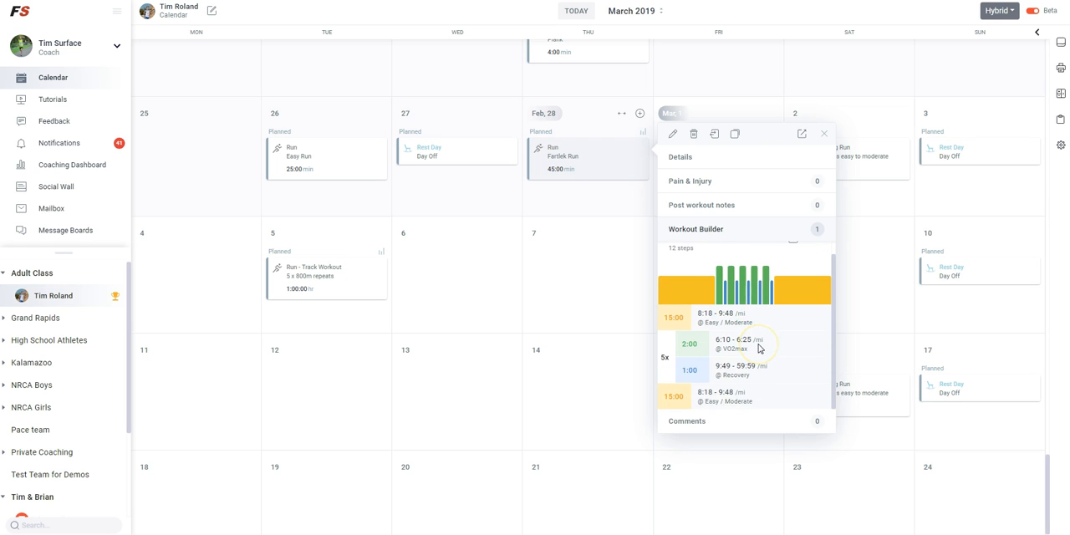